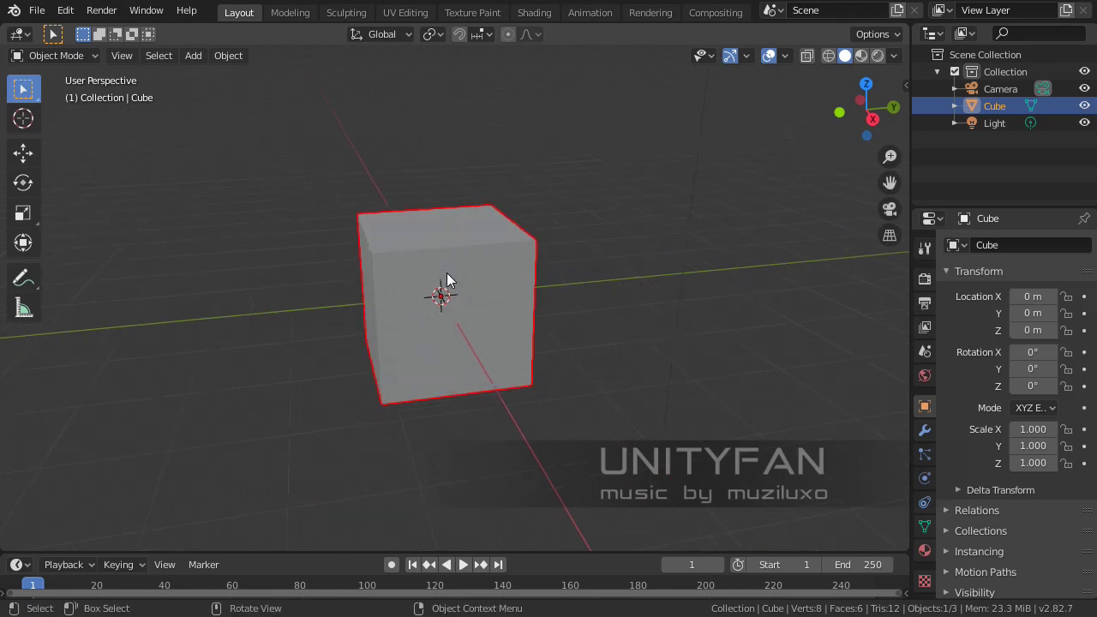
Move the default cube up 1 m along the Z axis with the Move tool
{"action": "middle_click_drag", "start_coordinate": [452, 283], "coordinate": [489, 317]}
{"action": "scroll", "coordinate": [475, 265], "scroll_direction": "up", "scroll_amount": 4}
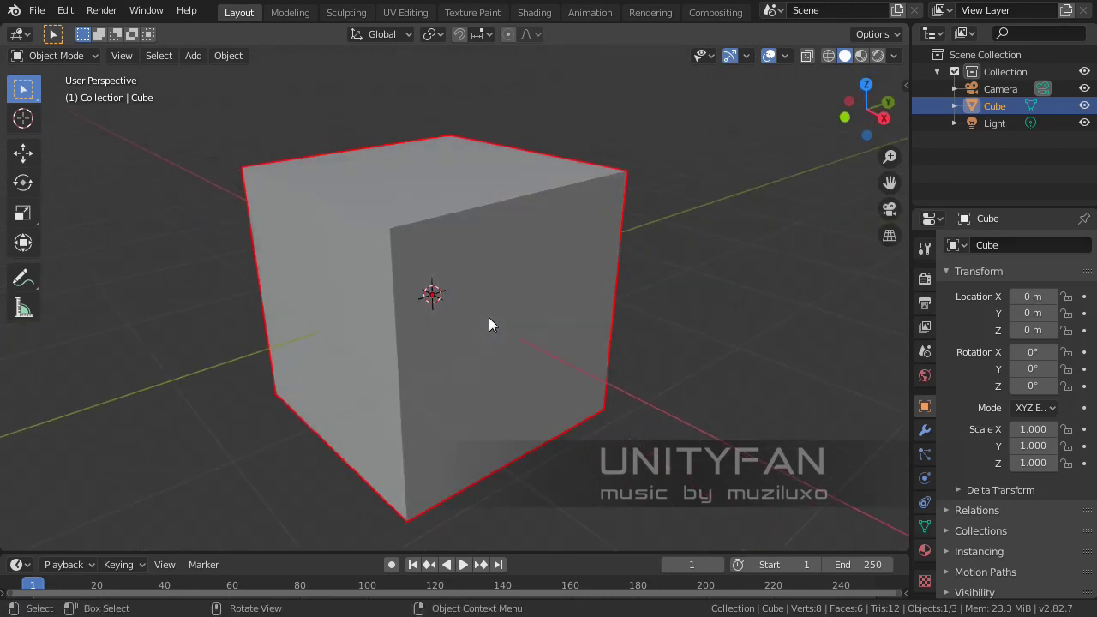
{"action": "left_click", "coordinate": [24, 153]}
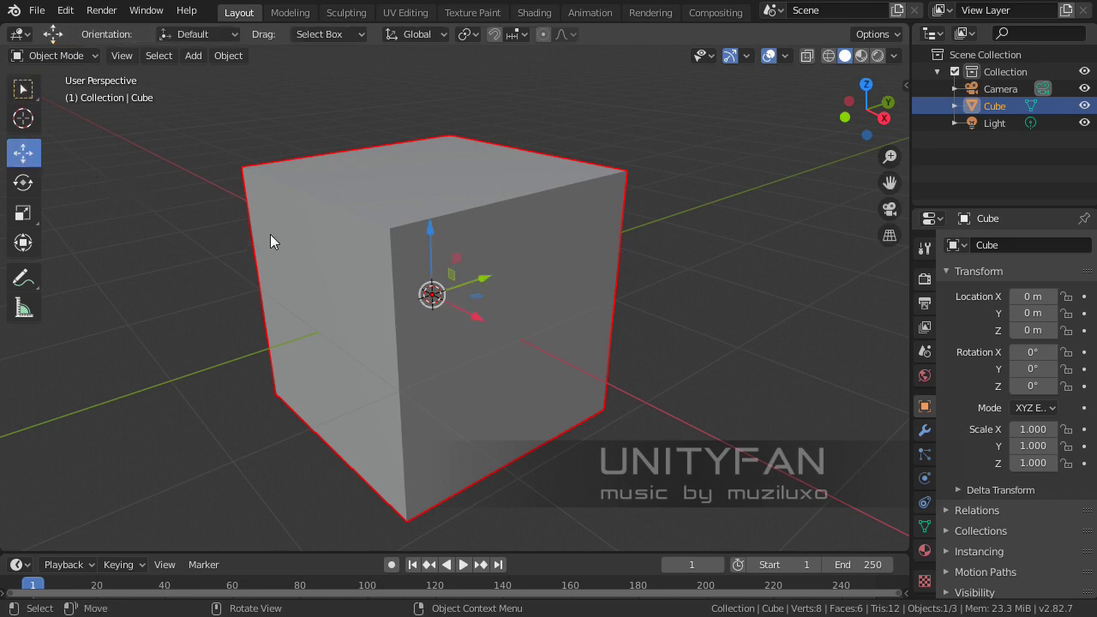
{"action": "scroll", "coordinate": [403, 294], "scroll_direction": "down", "scroll_amount": 3}
{"action": "middle_click_drag", "start_coordinate": [403, 295], "coordinate": [437, 239]}
{"action": "left_click_drag", "start_coordinate": [438, 239], "coordinate": [437, 155]}
{"action": "middle_click_drag", "start_coordinate": [442, 257], "coordinate": [486, 364]}
{"action": "scroll", "coordinate": [405, 307], "scroll_direction": "up", "scroll_amount": 2}
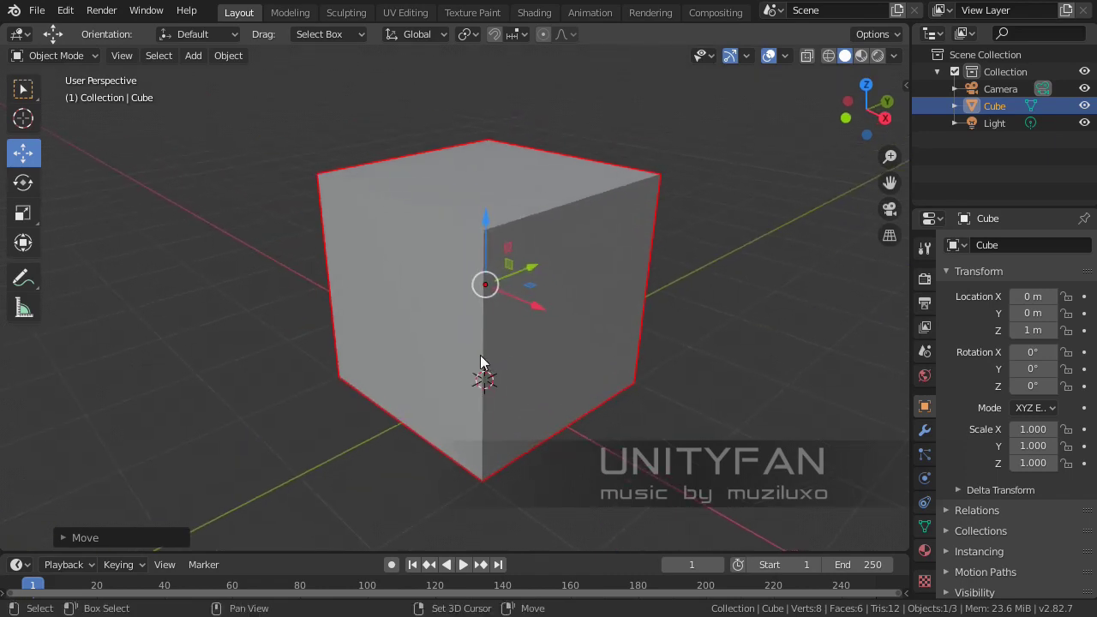
Bevel one top edge of the cube with a single segment in Edit Mode, and return to Object Mode
{"action": "middle_click_drag", "start_coordinate": [481, 362], "coordinate": [456, 355], "text": "shift"}
{"action": "key", "text": "Tab"}
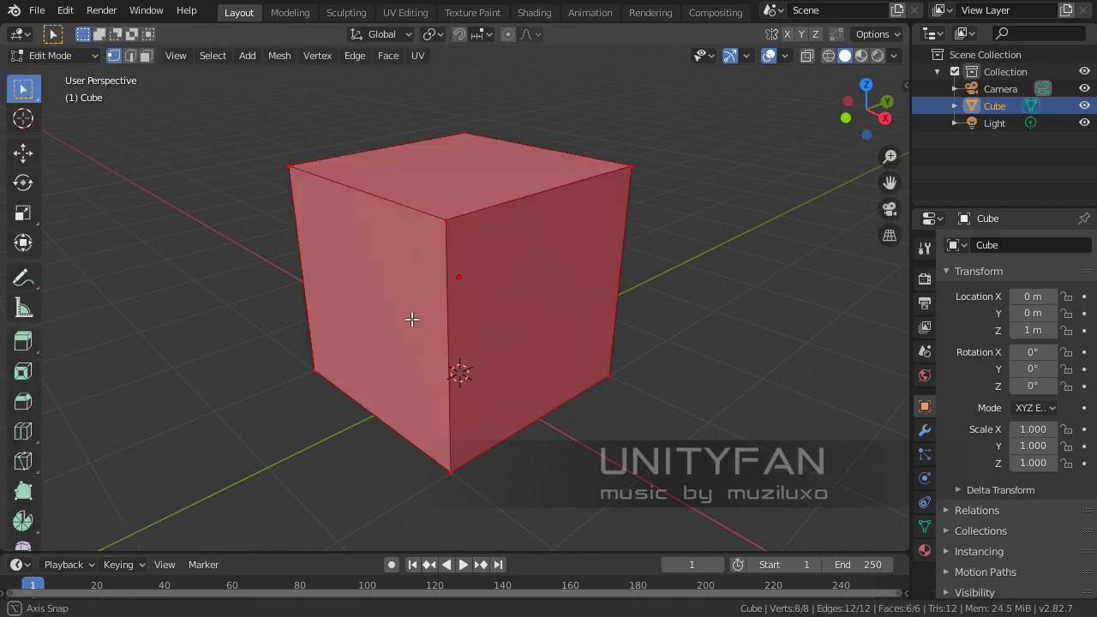
{"action": "middle_click_drag", "start_coordinate": [412, 318], "coordinate": [244, 240]}
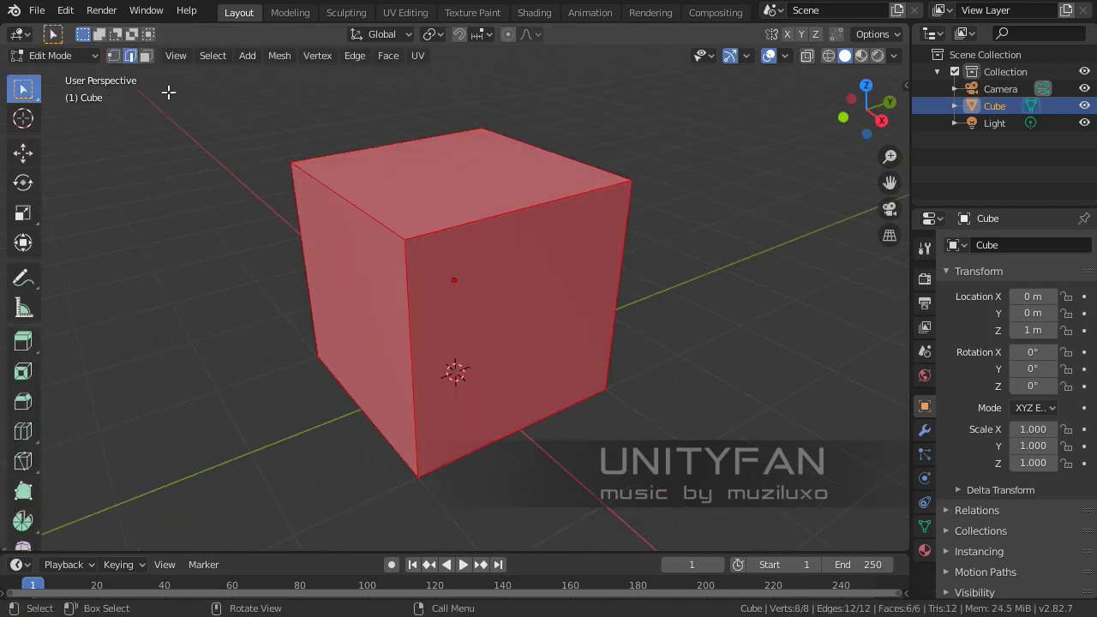
{"action": "left_click", "coordinate": [357, 203]}
{"action": "middle_click_drag", "start_coordinate": [391, 258], "coordinate": [323, 246]}
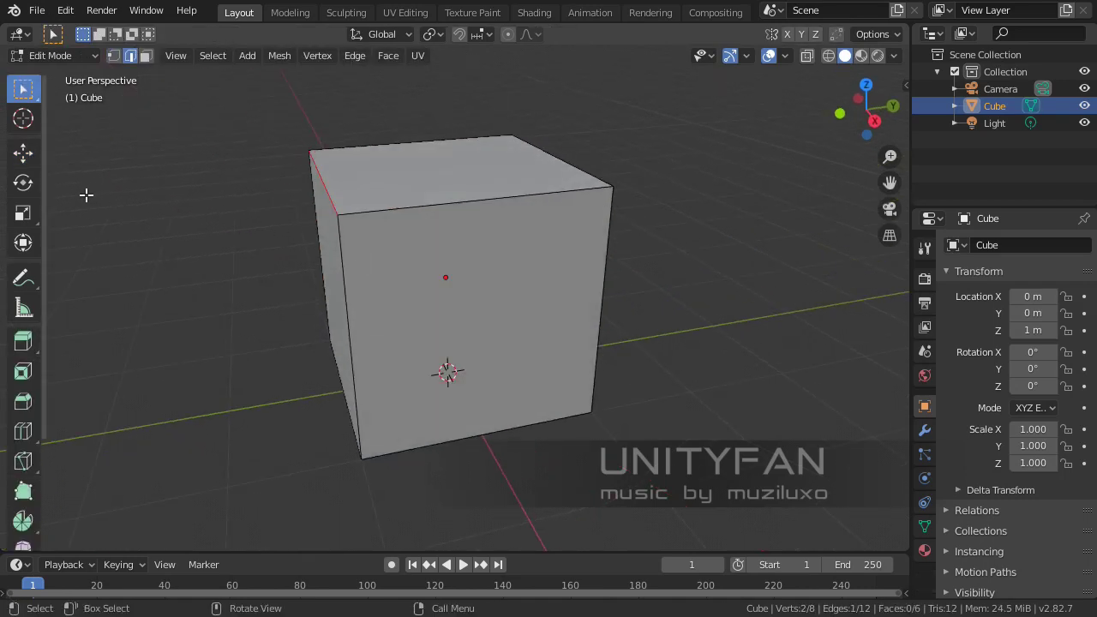
{"action": "key", "text": "ctrl+b"}
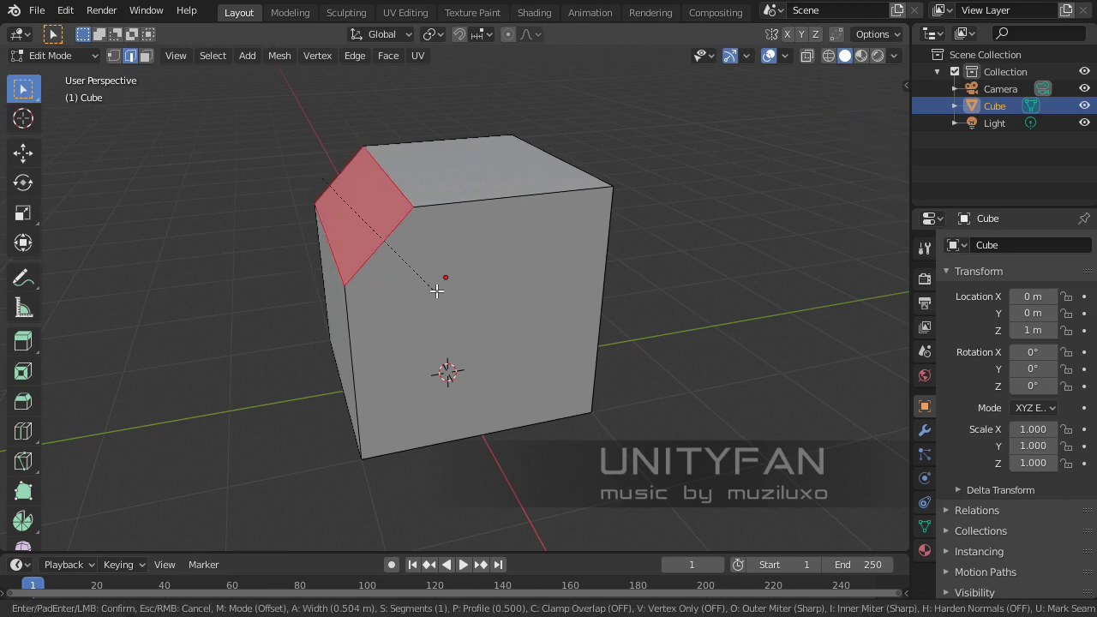
{"action": "left_click", "coordinate": [482, 306]}
{"action": "middle_click_drag", "start_coordinate": [485, 311], "coordinate": [489, 335]}
{"action": "key", "text": "Tab"}
Inspect the bevelled cube's flat-shaded faces from several angles with the cube deselected
{"action": "scroll", "coordinate": [480, 324], "scroll_direction": "up", "scroll_amount": 2}
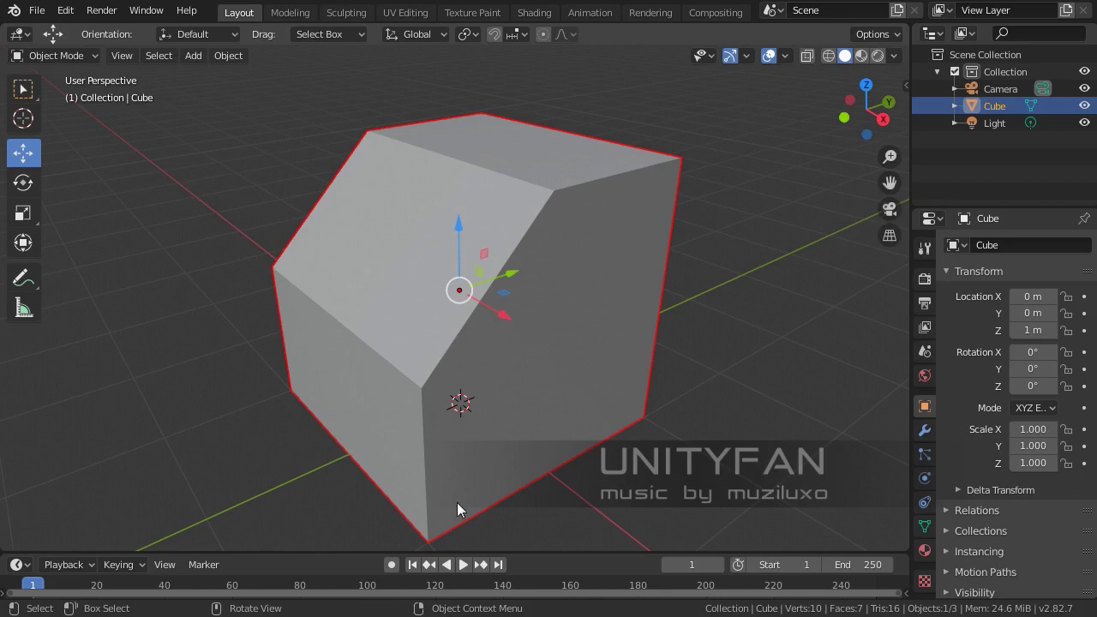
{"action": "left_click_drag", "start_coordinate": [529, 555], "coordinate": [529, 547]}
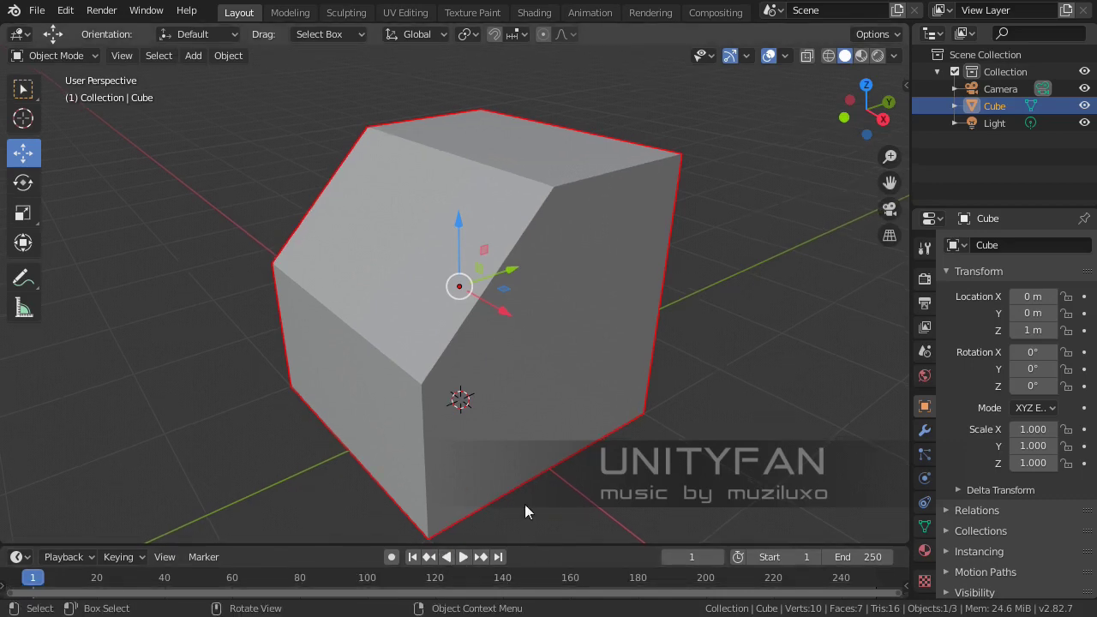
{"action": "scroll", "coordinate": [528, 395], "scroll_direction": "down", "scroll_amount": 1}
{"action": "scroll", "coordinate": [538, 375], "scroll_direction": "up", "scroll_amount": 1}
{"action": "middle_click_drag", "start_coordinate": [538, 374], "coordinate": [466, 345]}
{"action": "scroll", "coordinate": [452, 370], "scroll_direction": "up", "scroll_amount": 1}
{"action": "scroll", "coordinate": [486, 360], "scroll_direction": "up", "scroll_amount": 1}
{"action": "scroll", "coordinate": [487, 361], "scroll_direction": "down", "scroll_amount": 1}
{"action": "left_click", "coordinate": [683, 359]}
{"action": "middle_click_drag", "start_coordinate": [683, 359], "coordinate": [662, 341]}
Change the viewport's studio light in the shading settings and reselect the bevelled cube
{"action": "left_click", "coordinate": [894, 56]}
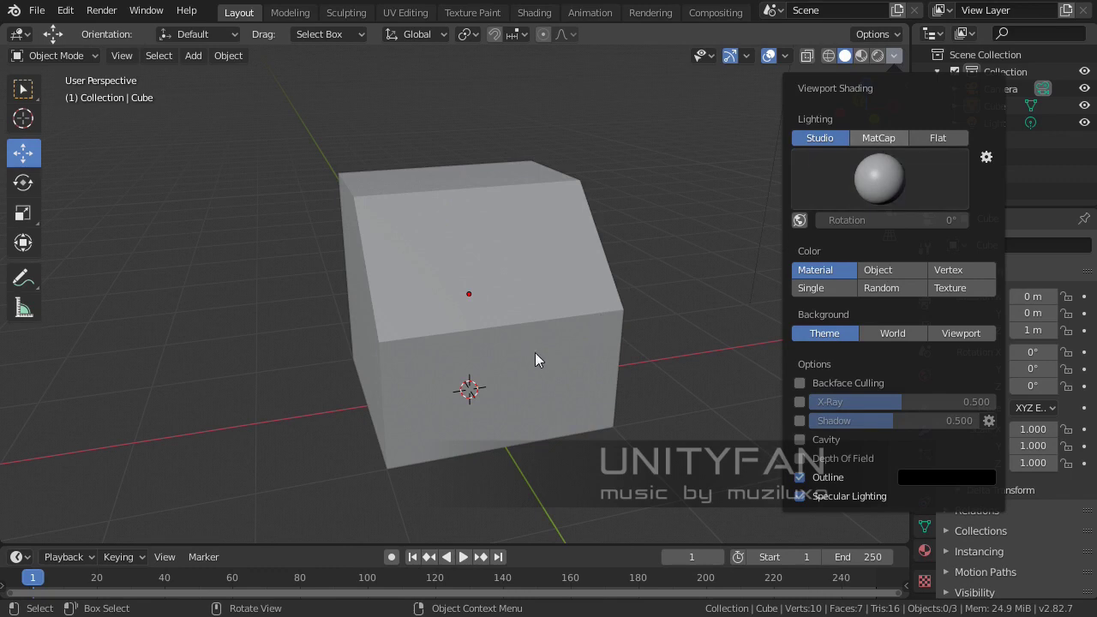
{"action": "mouse_move", "coordinate": [555, 357]}
{"action": "middle_mouse_down"}
{"action": "mouse_move", "coordinate": [431, 343]}
{"action": "mouse_move", "coordinate": [443, 282]}
{"action": "mouse_move", "coordinate": [370, 249]}
{"action": "mouse_move", "coordinate": [318, 318]}
{"action": "mouse_move", "coordinate": [466, 360]}
{"action": "middle_mouse_up"}
{"action": "left_click", "coordinate": [467, 356]}
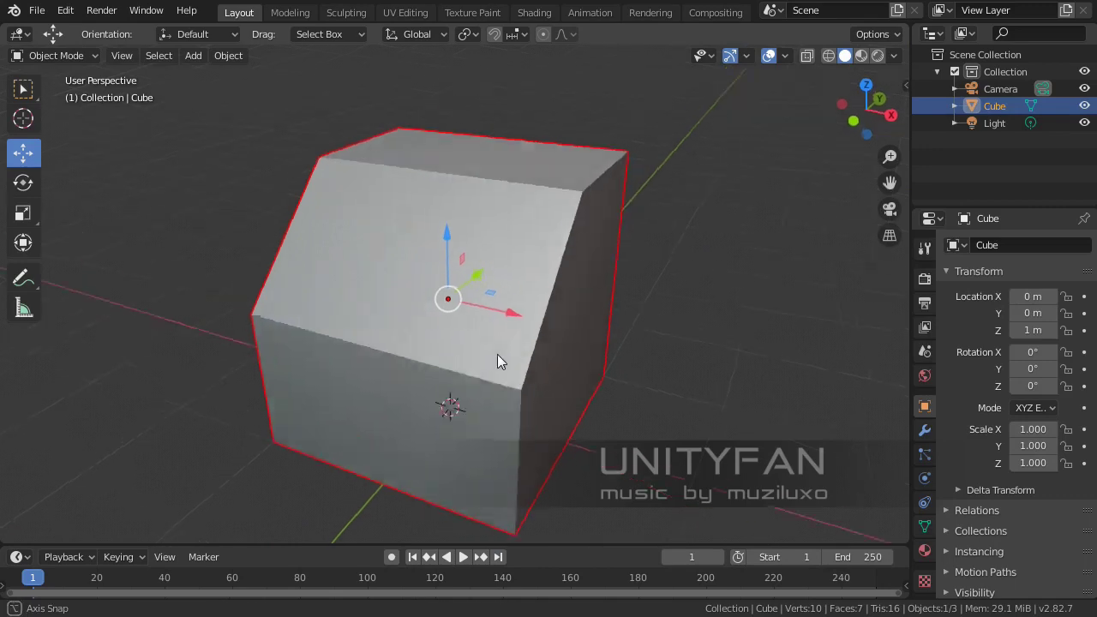
Examine how the light falls on the sloped bevel face and the faces next to it
{"action": "scroll", "coordinate": [504, 358], "scroll_direction": "up", "scroll_amount": 2}
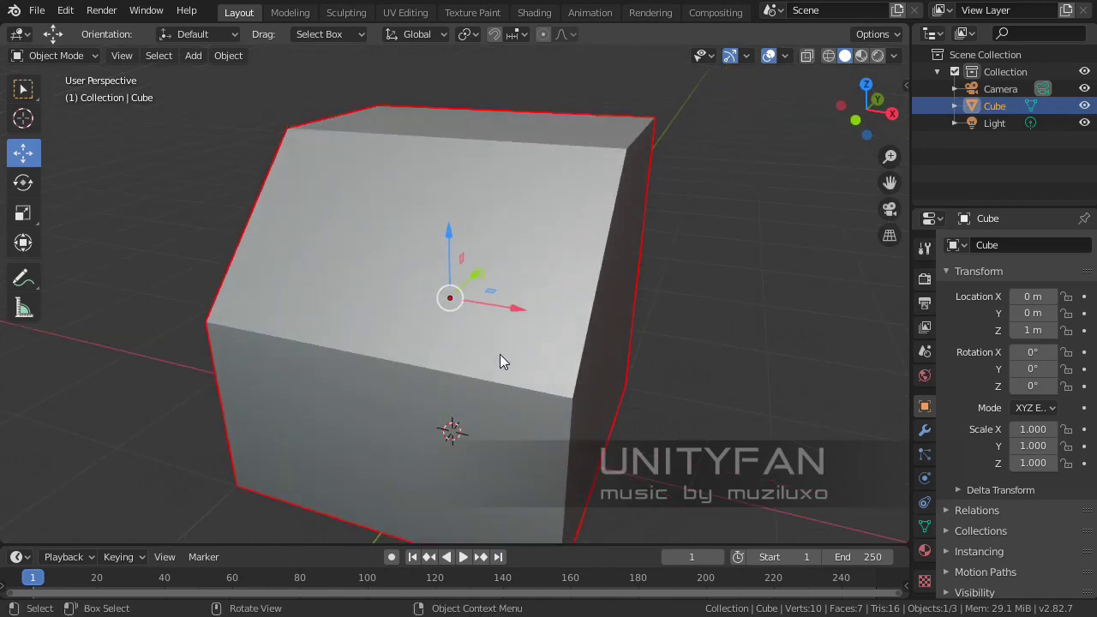
{"action": "scroll", "coordinate": [500, 361], "scroll_direction": "down", "scroll_amount": 1}
{"action": "middle_click_drag", "start_coordinate": [500, 361], "coordinate": [502, 331]}
{"action": "scroll", "coordinate": [477, 367], "scroll_direction": "up", "scroll_amount": 1}
{"action": "scroll", "coordinate": [476, 360], "scroll_direction": "up", "scroll_amount": 2}
{"action": "scroll", "coordinate": [471, 360], "scroll_direction": "down", "scroll_amount": 3}
{"action": "scroll", "coordinate": [480, 360], "scroll_direction": "down", "scroll_amount": 3}
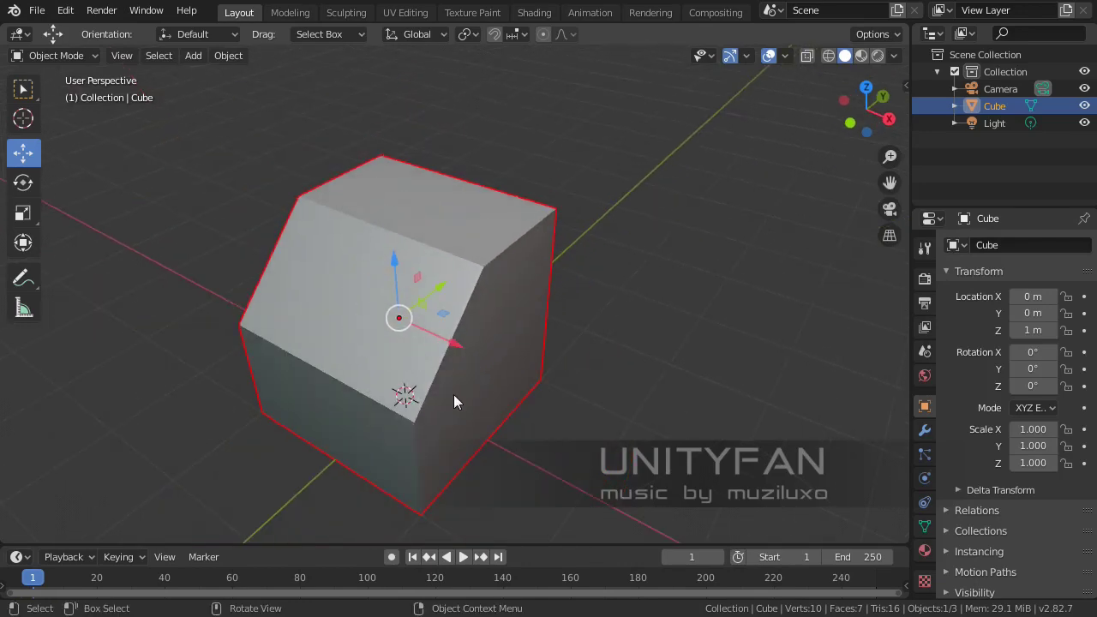
Duplicate the bevelled cube along the X axis, placing the copy at about X -3.25 m
{"action": "middle_click_drag", "start_coordinate": [455, 392], "coordinate": [577, 350]}
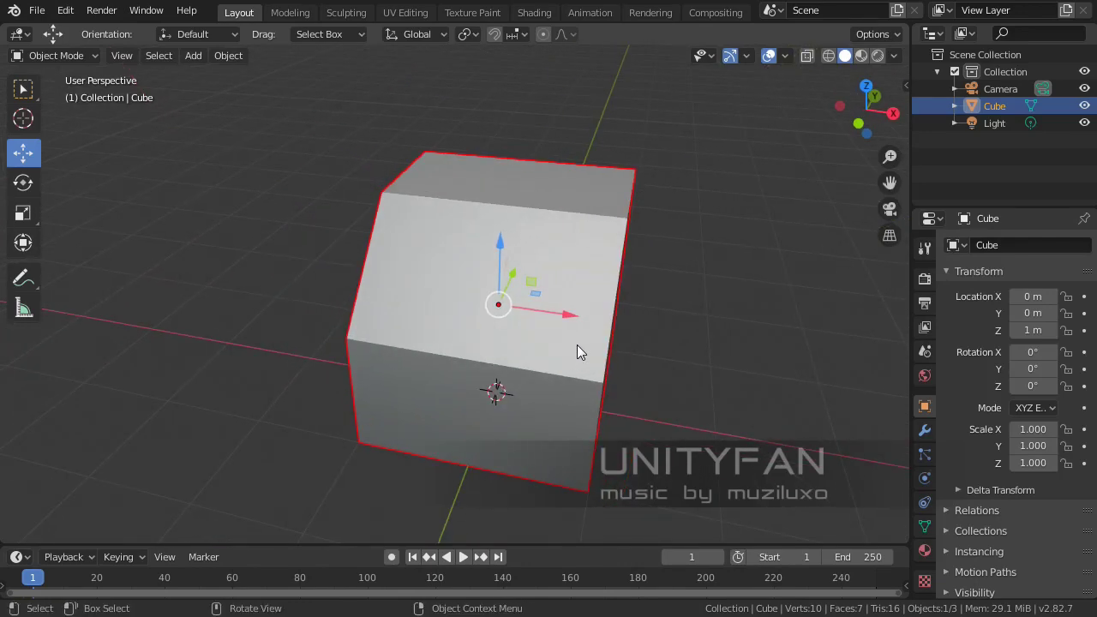
{"action": "key", "text": "shift+d"}
{"action": "key", "text": "x"}
{"action": "left_click", "coordinate": [347, 350]}
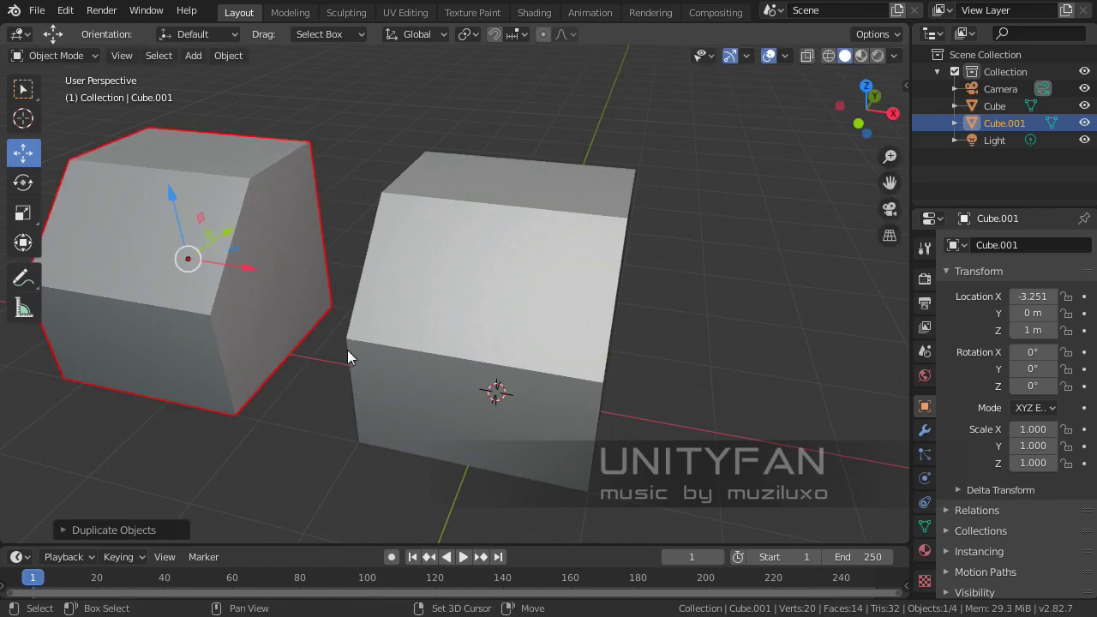
Apply Shade Smooth to the original bevelled cube and deselect it
{"action": "middle_click_drag", "start_coordinate": [347, 349], "coordinate": [433, 261], "text": "shift"}
{"action": "left_click", "coordinate": [558, 324]}
{"action": "right_click", "coordinate": [433, 261]}
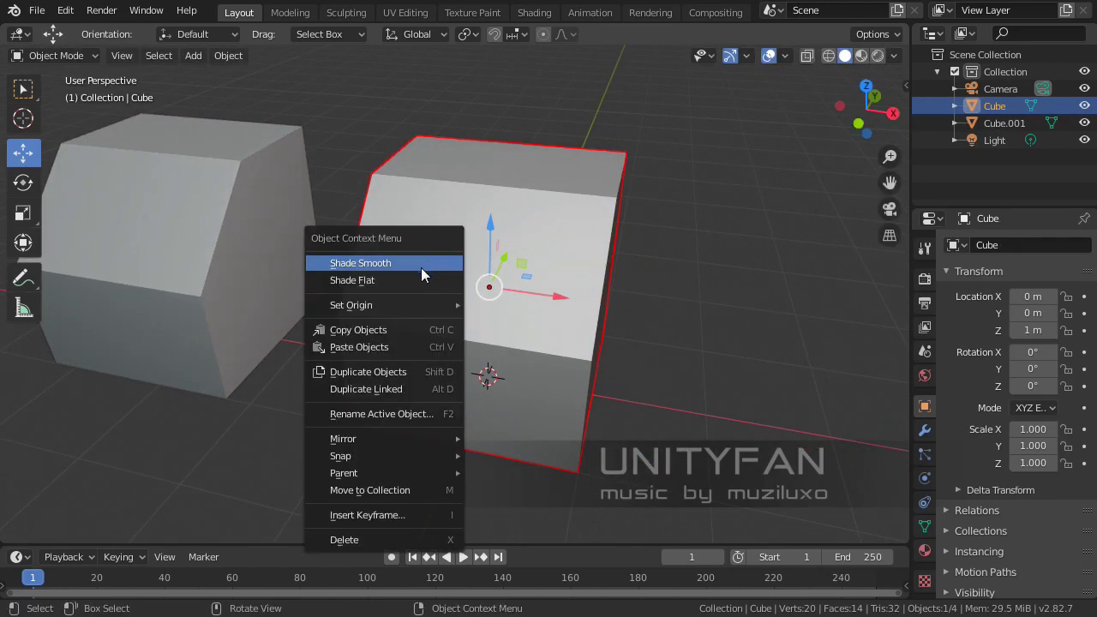
{"action": "left_click", "coordinate": [400, 262]}
{"action": "left_click", "coordinate": [669, 369]}
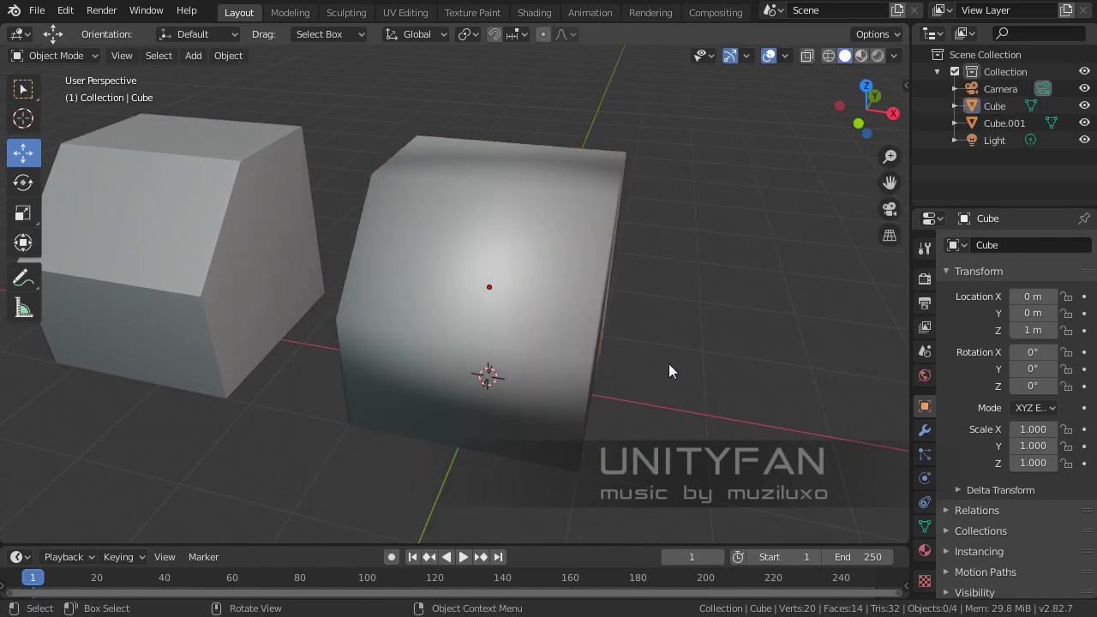
Move both cubes together about 7 m in the negative X direction
{"action": "middle_click_drag", "start_coordinate": [668, 369], "coordinate": [541, 319]}
{"action": "left_click", "coordinate": [541, 319]}
{"action": "left_click", "coordinate": [350, 243], "text": "shift"}
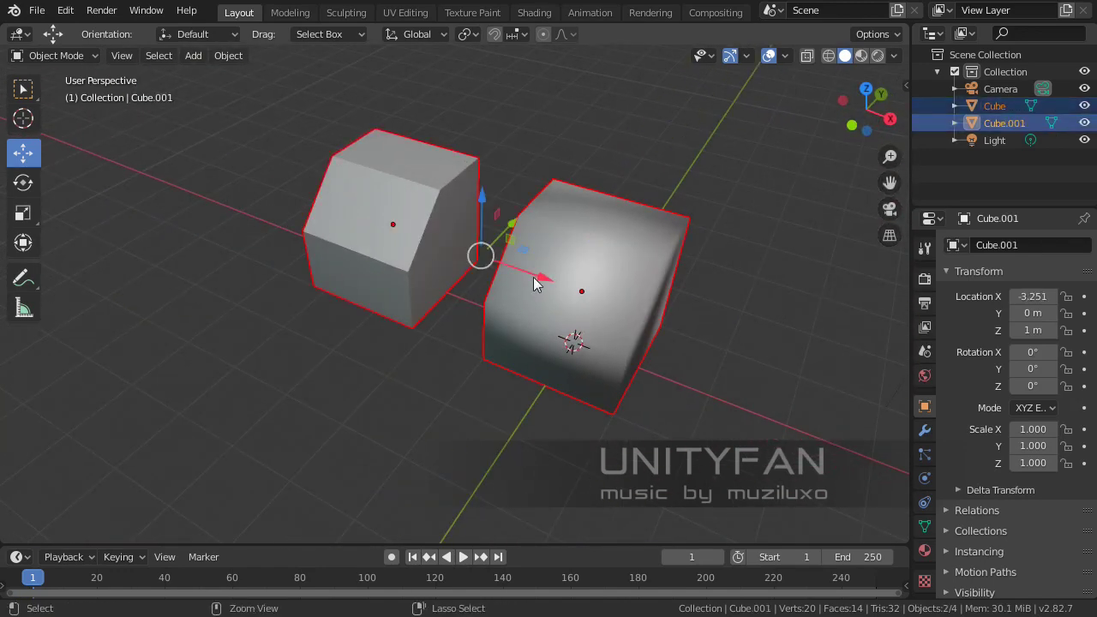
{"action": "left_click_drag", "start_coordinate": [534, 284], "coordinate": [369, 232]}
{"action": "left_click", "coordinate": [414, 295]}
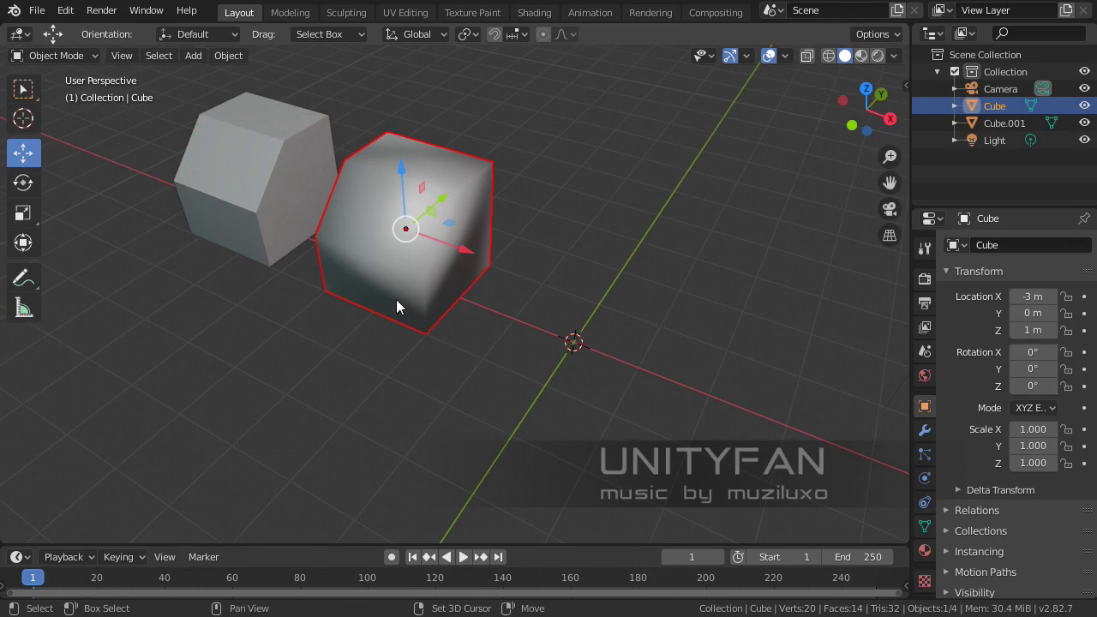
{"action": "middle_click_drag", "start_coordinate": [396, 306], "coordinate": [414, 262], "text": "shift"}
{"action": "left_click", "coordinate": [414, 263], "text": "shift"}
{"action": "left_click_drag", "start_coordinate": [505, 260], "coordinate": [373, 266]}
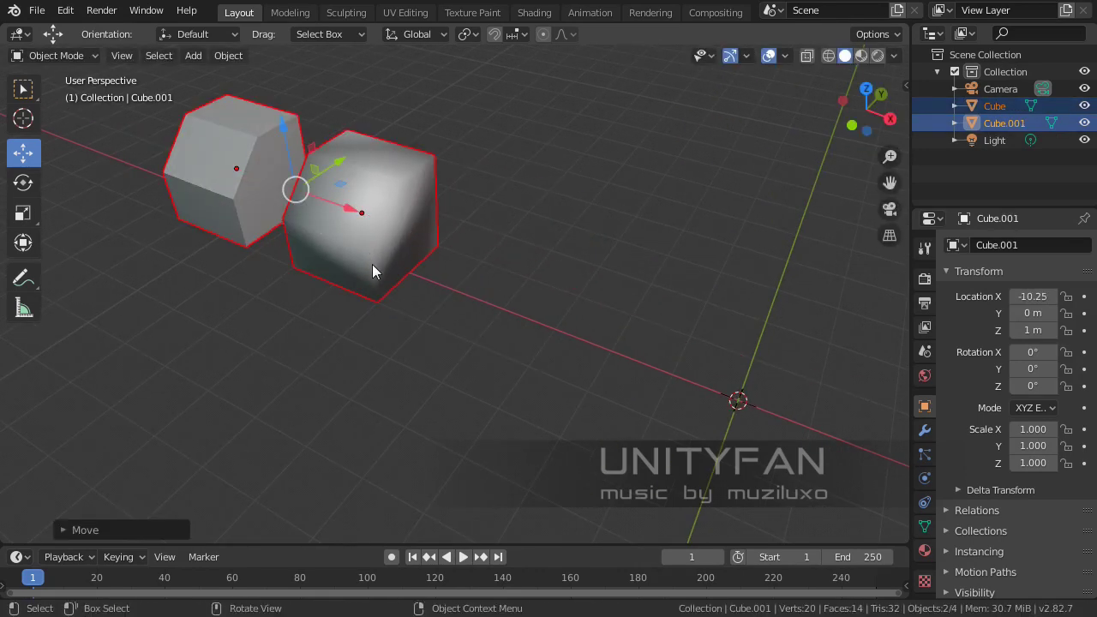
Duplicate the smooth-shaded cube along the X axis, placing the copy at X -4 m
{"action": "left_click", "coordinate": [367, 273]}
{"action": "key", "text": "shift+d"}
{"action": "key", "text": "x"}
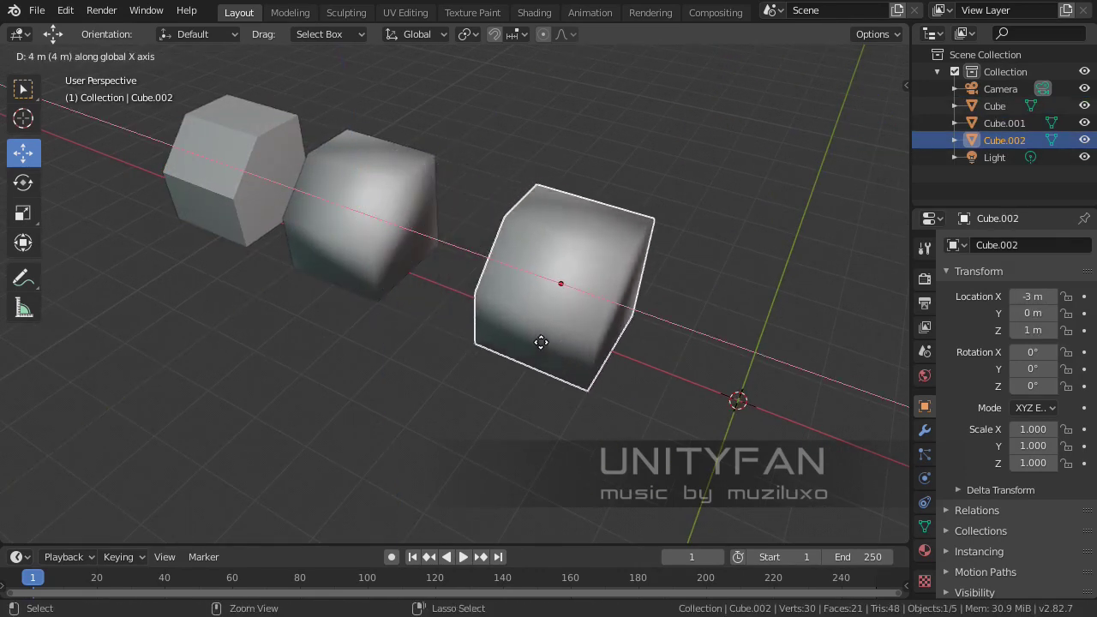
{"action": "left_click", "coordinate": [511, 345]}
Add two loop cuts to the new copy in Edit Mode, one close to each of its X-facing sides
{"action": "scroll", "coordinate": [573, 335], "scroll_direction": "up", "scroll_amount": 3}
{"action": "middle_click_drag", "start_coordinate": [573, 335], "coordinate": [531, 312]}
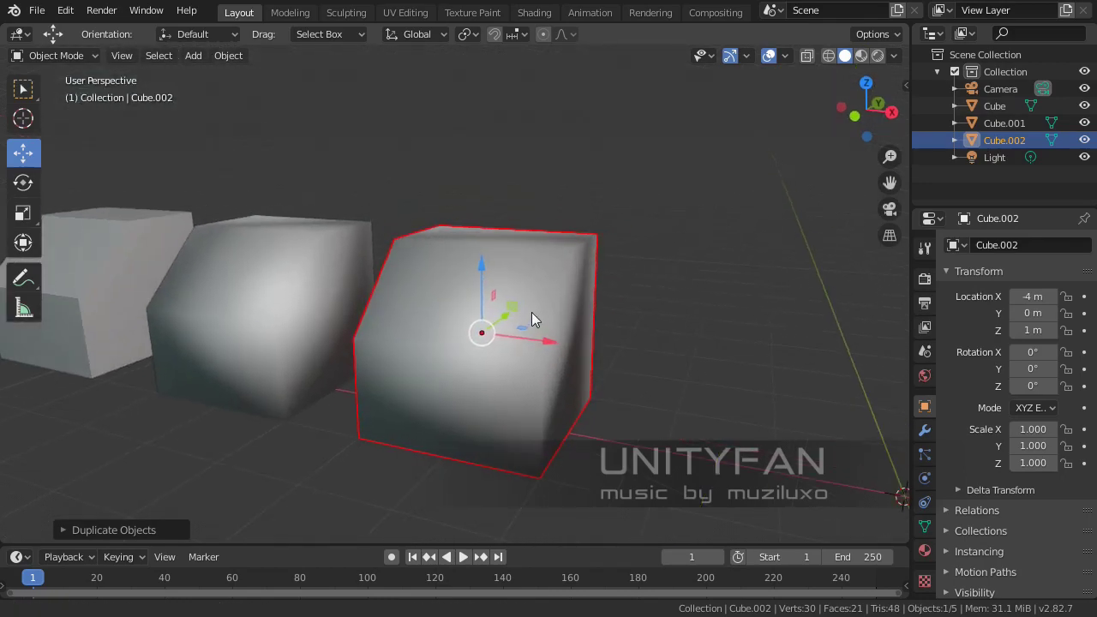
{"action": "scroll", "coordinate": [533, 319], "scroll_direction": "up", "scroll_amount": 3}
{"action": "key", "text": "Tab"}
{"action": "scroll", "coordinate": [756, 329], "scroll_direction": "down", "scroll_amount": 2}
{"action": "left_click", "coordinate": [757, 328]}
{"action": "middle_click_drag", "start_coordinate": [757, 328], "coordinate": [153, 337]}
{"action": "left_click", "coordinate": [23, 428]}
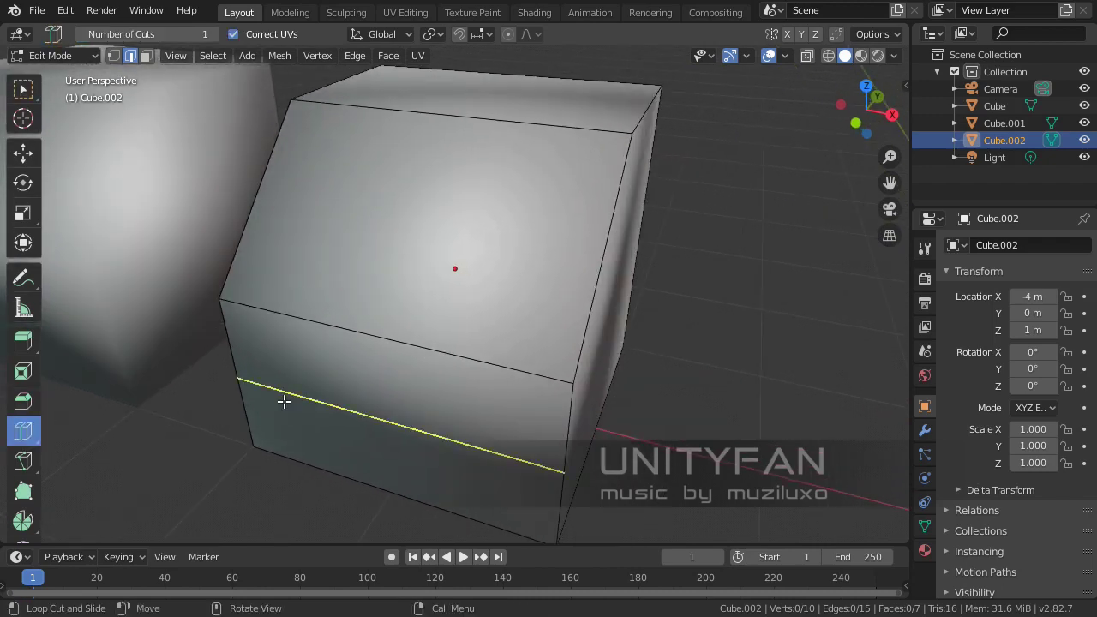
{"action": "left_click_drag", "start_coordinate": [357, 348], "coordinate": [539, 386]}
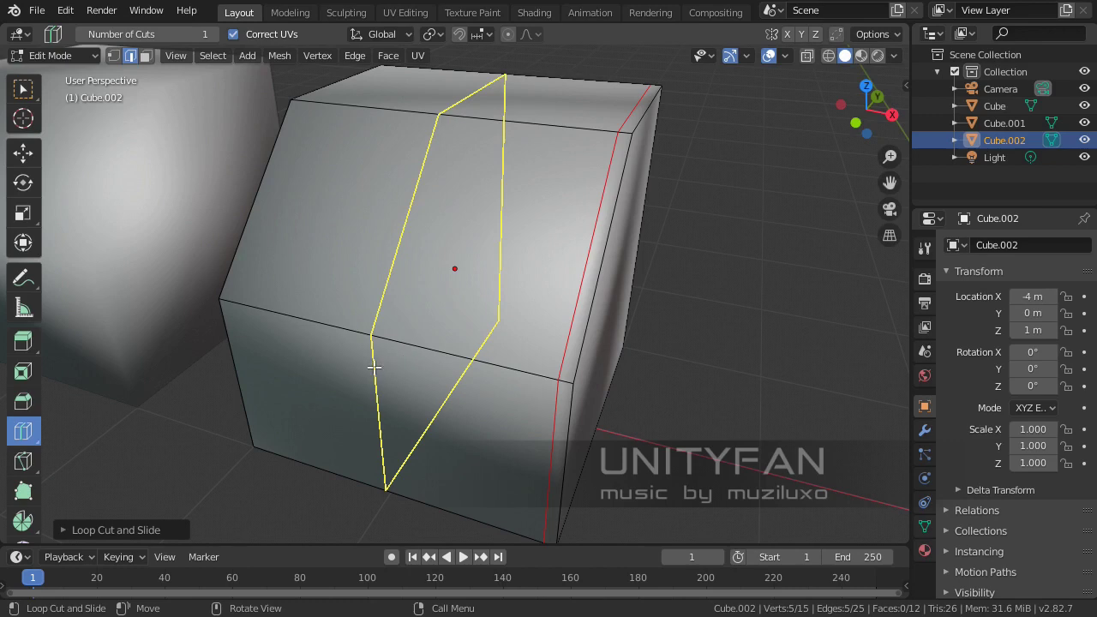
{"action": "left_click_drag", "start_coordinate": [373, 367], "coordinate": [218, 334]}
{"action": "middle_click_drag", "start_coordinate": [219, 335], "coordinate": [485, 320]}
{"action": "left_click", "coordinate": [23, 88]}
Knife a cut across the sloped face just below and parallel to its upper edge
{"action": "middle_click_drag", "start_coordinate": [386, 258], "coordinate": [589, 338]}
{"action": "middle_click_drag", "start_coordinate": [515, 254], "coordinate": [561, 274]}
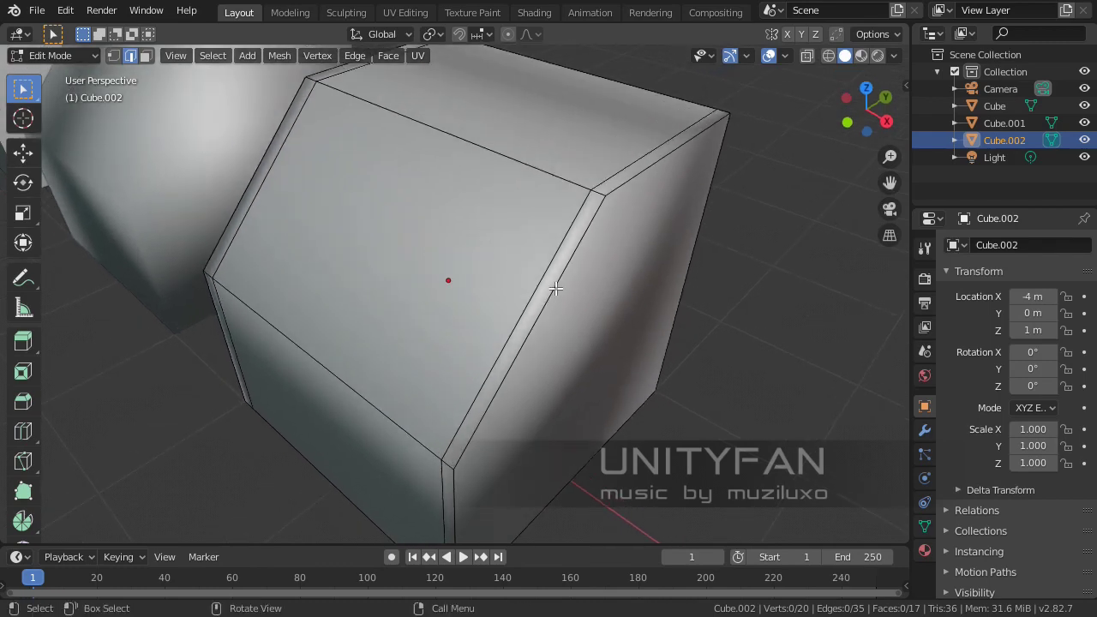
{"action": "key", "text": "k"}
{"action": "middle_click_drag", "start_coordinate": [403, 166], "coordinate": [354, 188]}
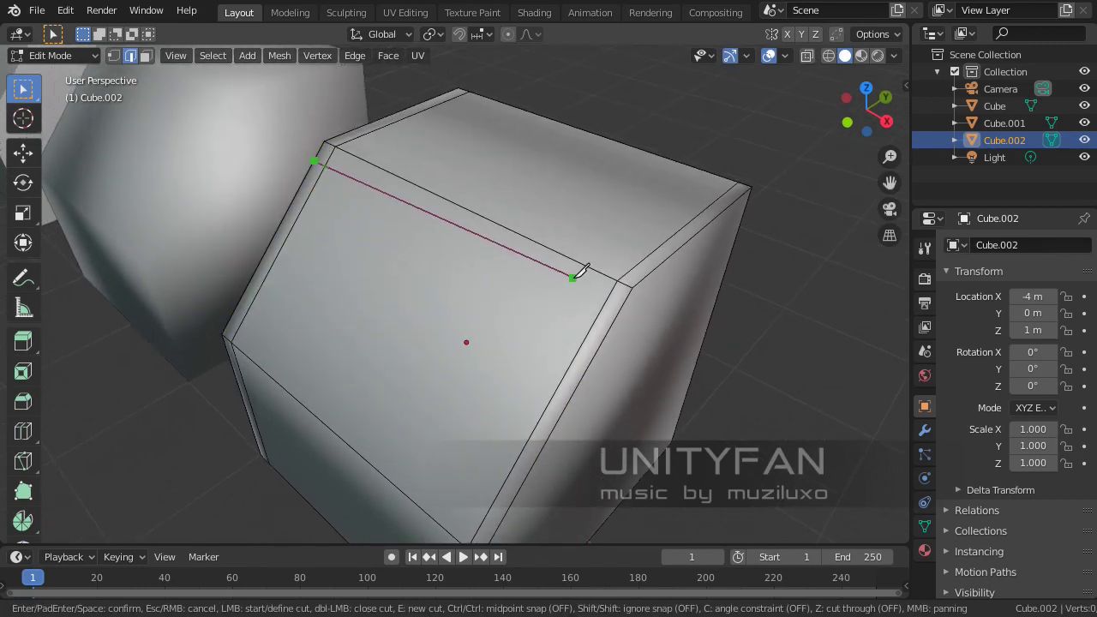
{"action": "key", "text": "Return"}
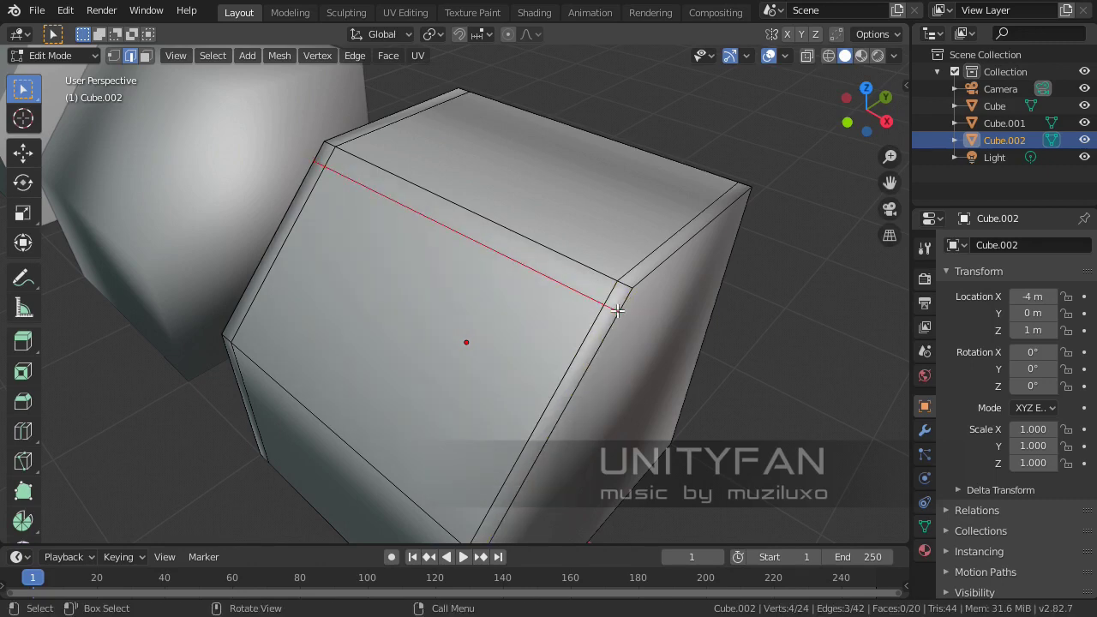
Knife a cut across the top face close to the edge it shares with the sloped face
{"action": "middle_click_drag", "start_coordinate": [624, 305], "coordinate": [438, 292]}
{"action": "key", "text": "k"}
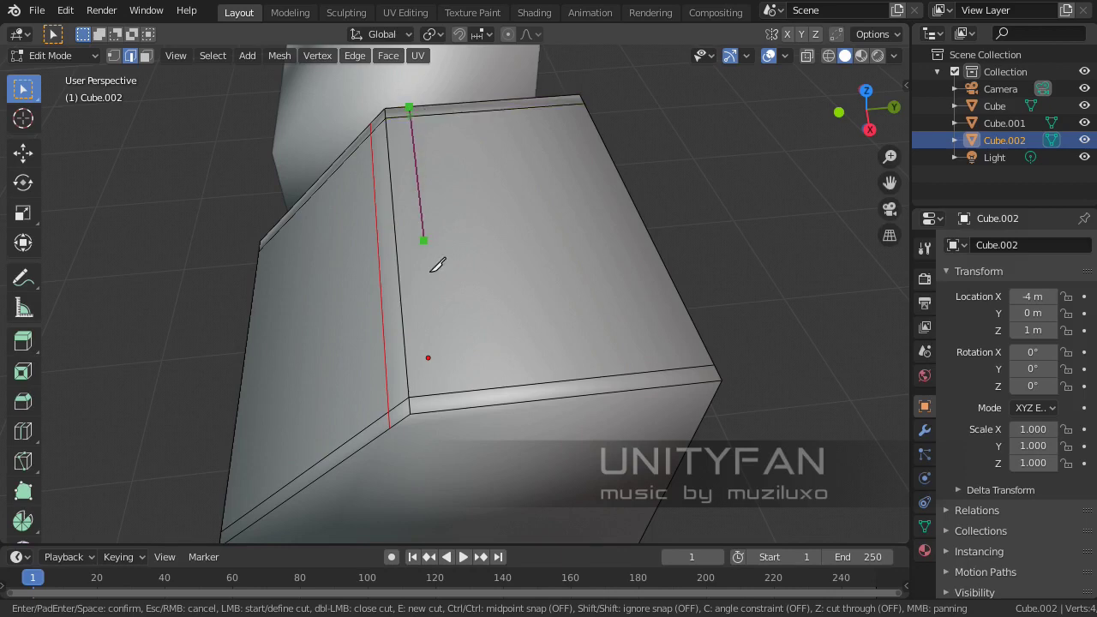
{"action": "left_click", "coordinate": [435, 409]}
{"action": "key", "text": "Return"}
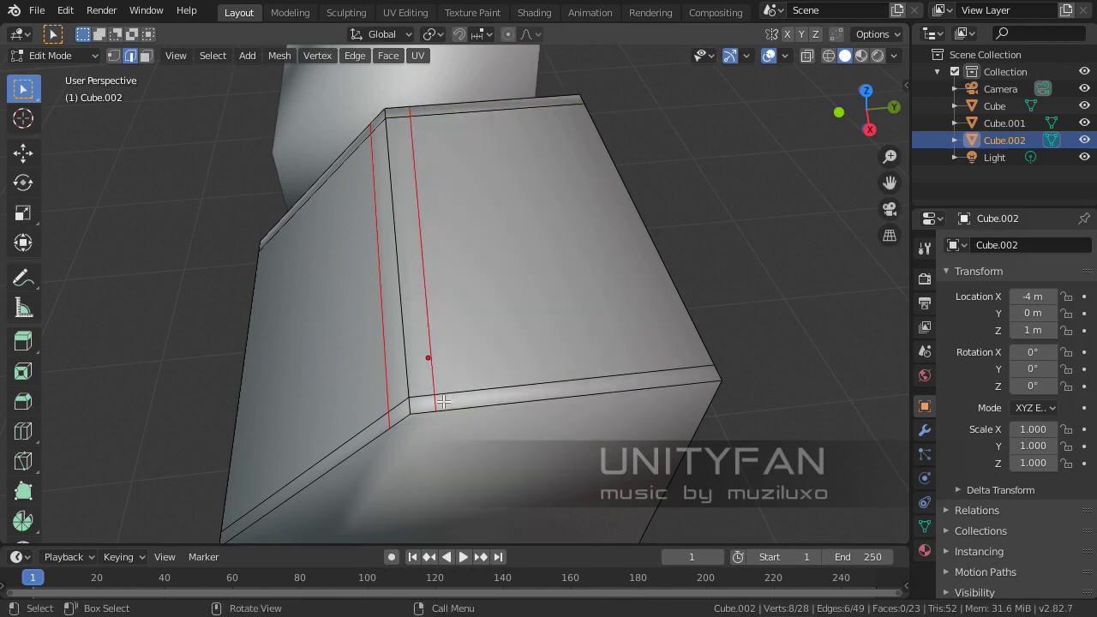
Knife a cut across the top face close to its rear edge, opposite the slope
{"action": "middle_click_drag", "start_coordinate": [446, 396], "coordinate": [534, 337]}
{"action": "scroll", "coordinate": [535, 336], "scroll_direction": "up", "scroll_amount": 3}
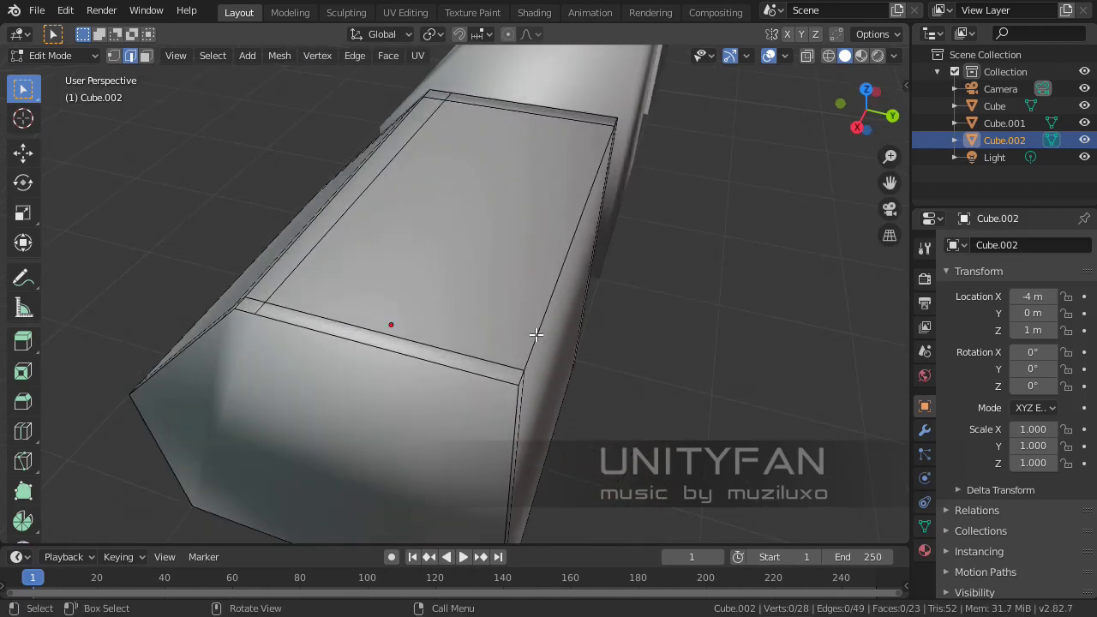
{"action": "key", "text": "k"}
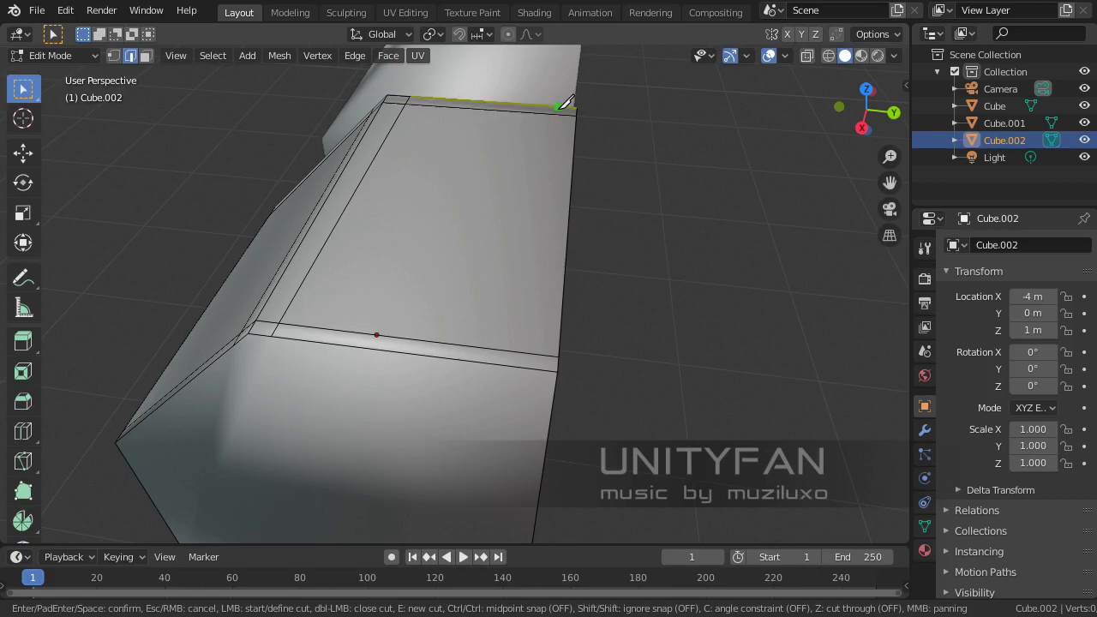
{"action": "left_click", "coordinate": [527, 354]}
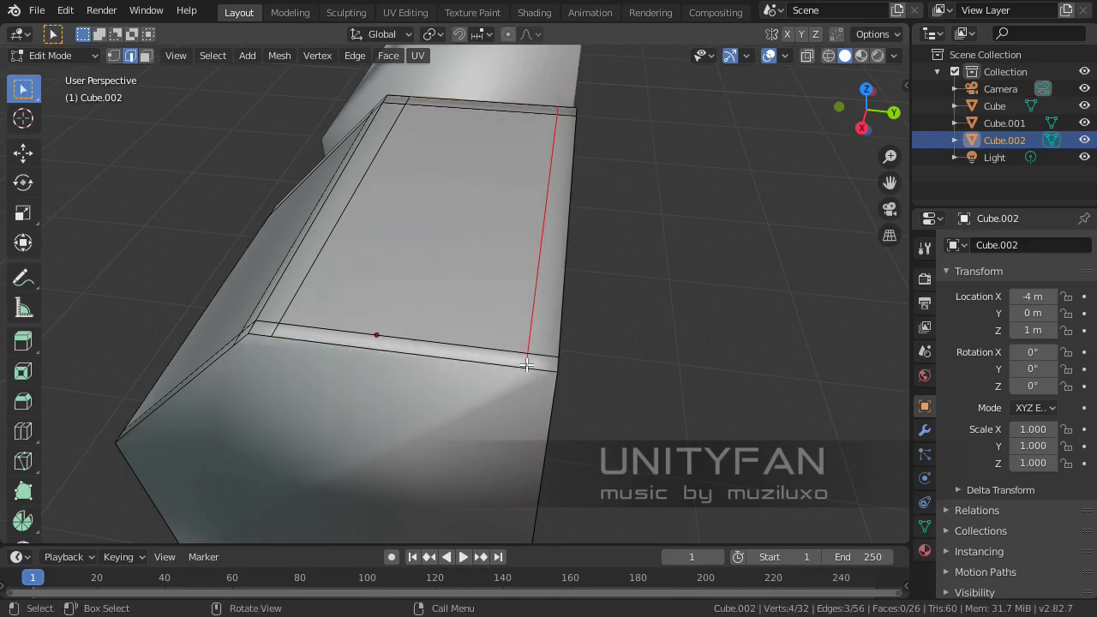
Knife a cut across the sloped face just above and parallel to its lower edge
{"action": "middle_click_drag", "start_coordinate": [527, 354], "coordinate": [444, 294]}
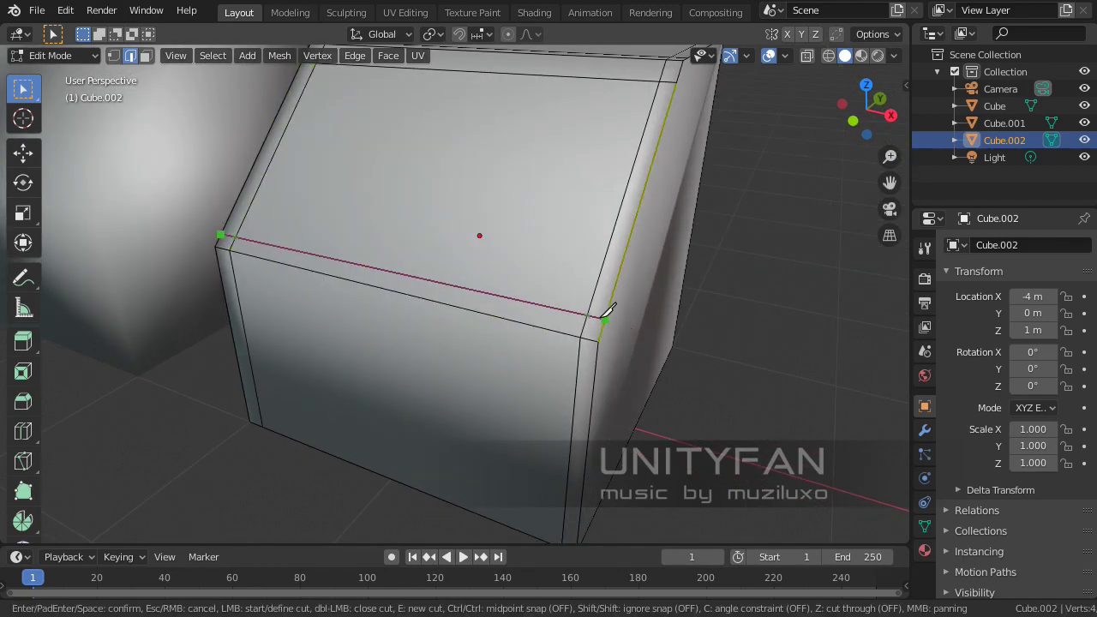
{"action": "left_click", "coordinate": [605, 316]}
{"action": "key", "text": "Return"}
Add a loop cut across the vertical front face, just below the sloped face's lower edge
{"action": "middle_click_drag", "start_coordinate": [591, 319], "coordinate": [380, 346]}
{"action": "left_click", "coordinate": [34, 424]}
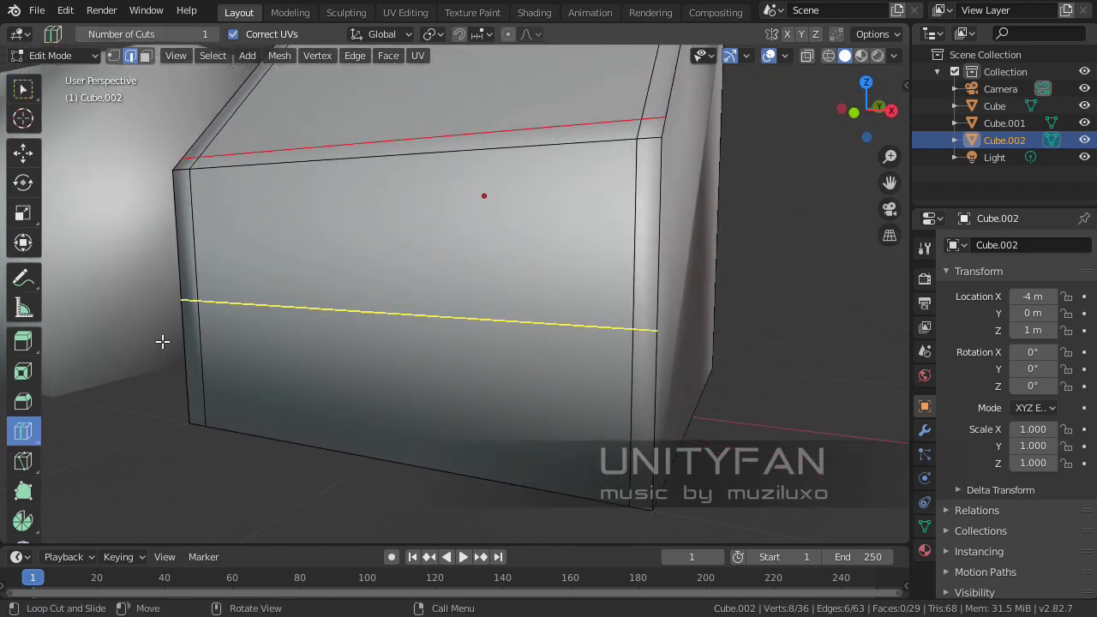
{"action": "left_click_drag", "start_coordinate": [221, 306], "coordinate": [223, 198]}
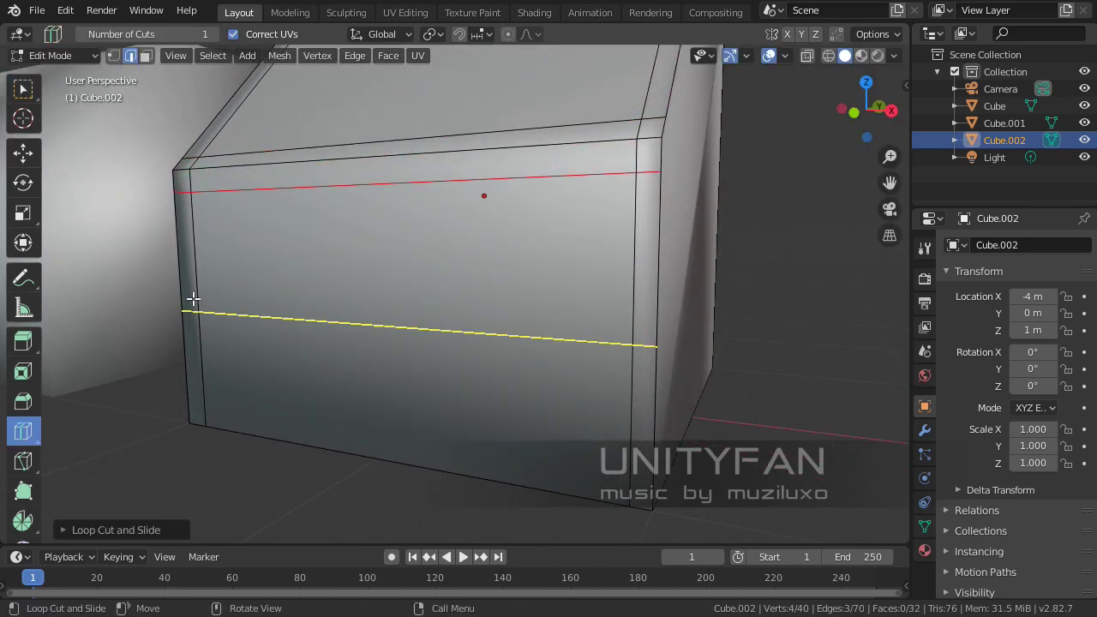
Add a loop cut just above the front face's lower edge and another across the underside close to its rear edge
{"action": "left_click_drag", "start_coordinate": [216, 318], "coordinate": [215, 416]}
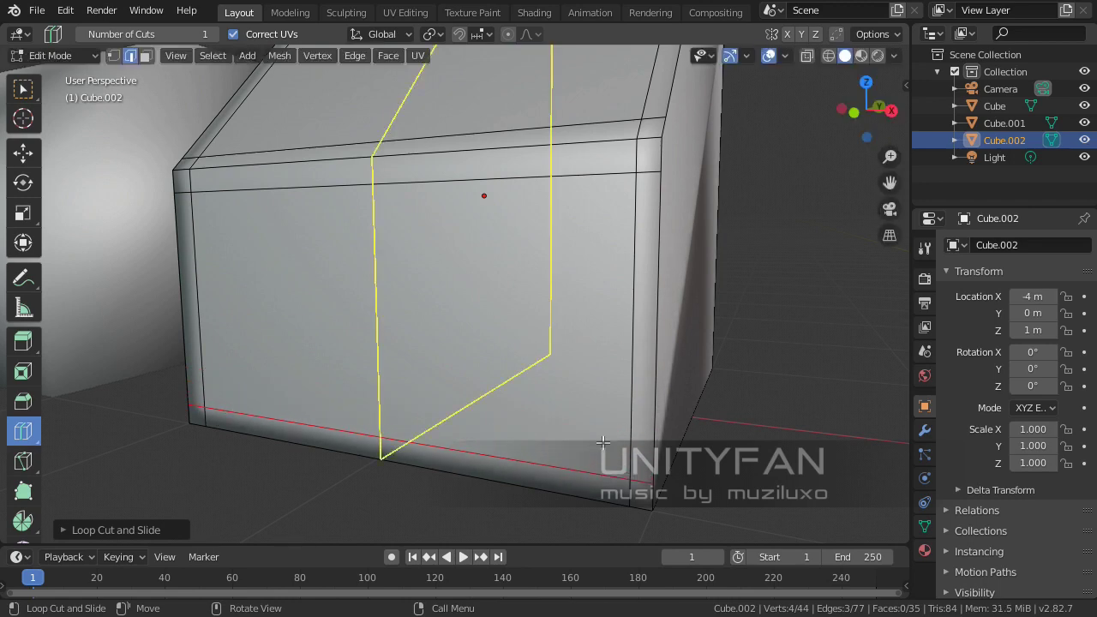
{"action": "middle_click_drag", "start_coordinate": [215, 416], "coordinate": [474, 367]}
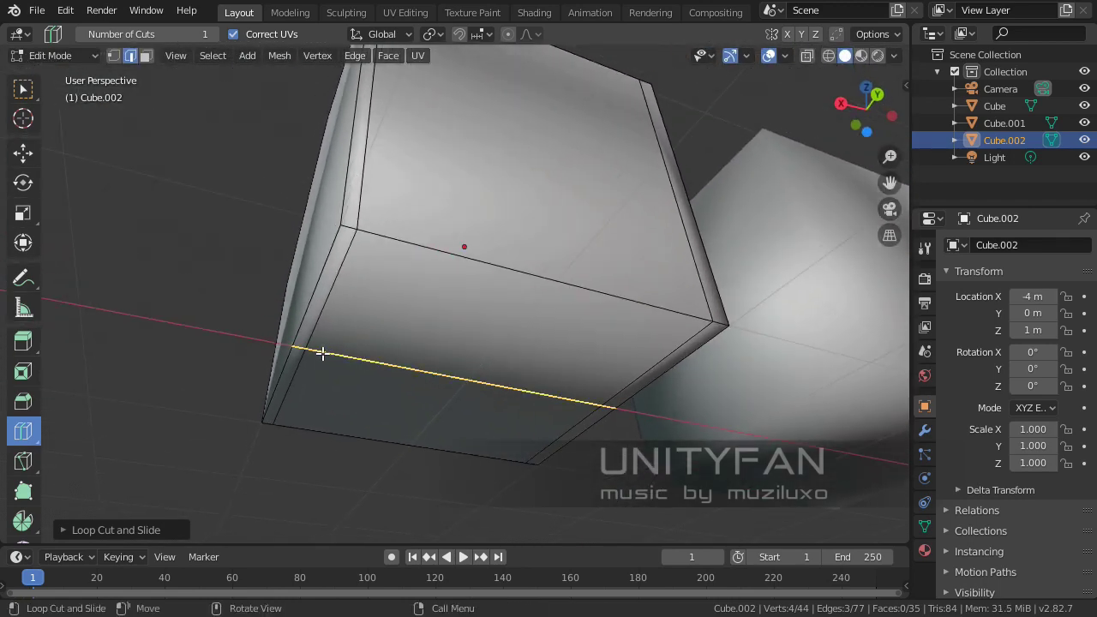
{"action": "left_click_drag", "start_coordinate": [320, 345], "coordinate": [364, 259]}
Add a loop cut across the rear face just above and parallel to its lower edge
{"action": "middle_click_drag", "start_coordinate": [409, 276], "coordinate": [443, 265]}
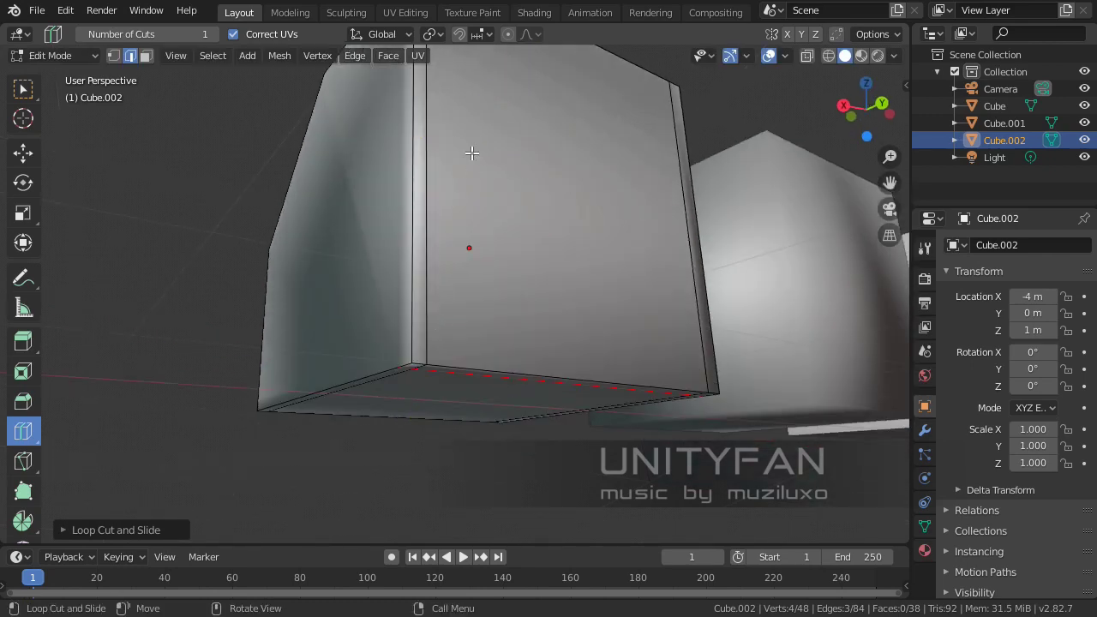
{"action": "left_click_drag", "start_coordinate": [447, 142], "coordinate": [451, 331]}
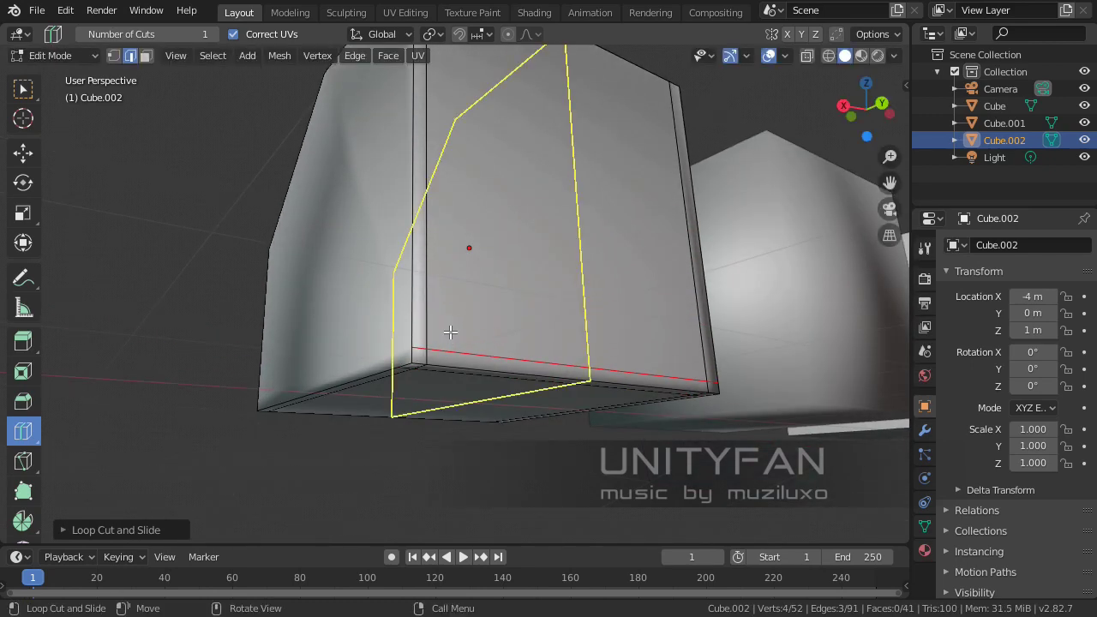
{"action": "middle_click_drag", "start_coordinate": [451, 331], "coordinate": [488, 415]}
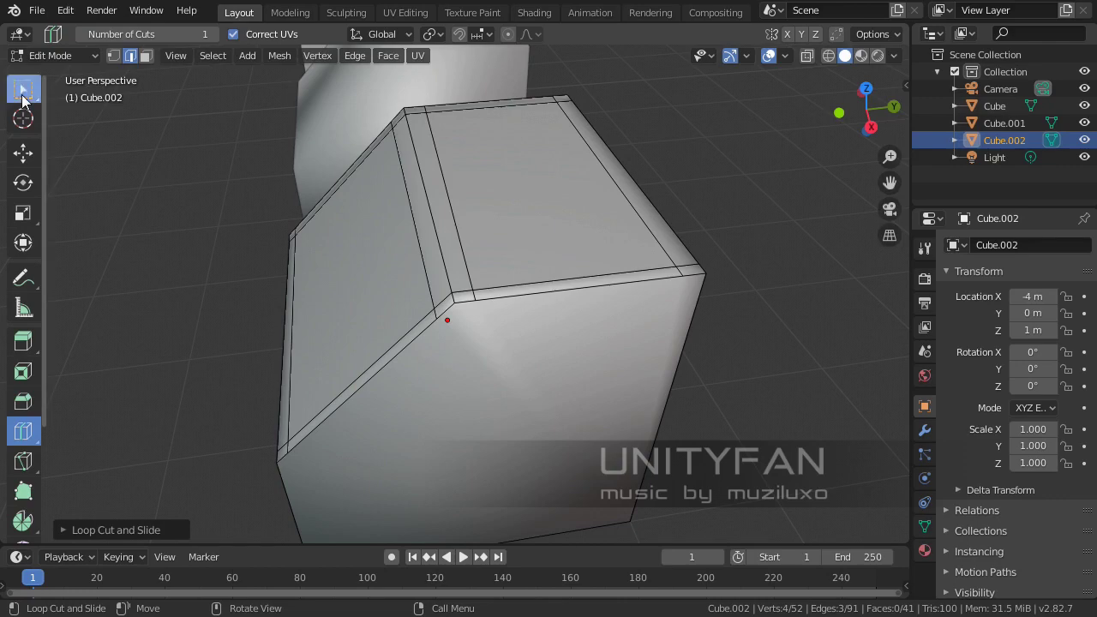
Inset the large five-sided side face of the cube with a thickness of about 0.077
{"action": "middle_click_drag", "start_coordinate": [463, 282], "coordinate": [517, 291]}
{"action": "key", "text": "Tab"}
{"action": "middle_click_drag", "start_coordinate": [584, 348], "coordinate": [454, 300]}
{"action": "key", "text": "Tab"}
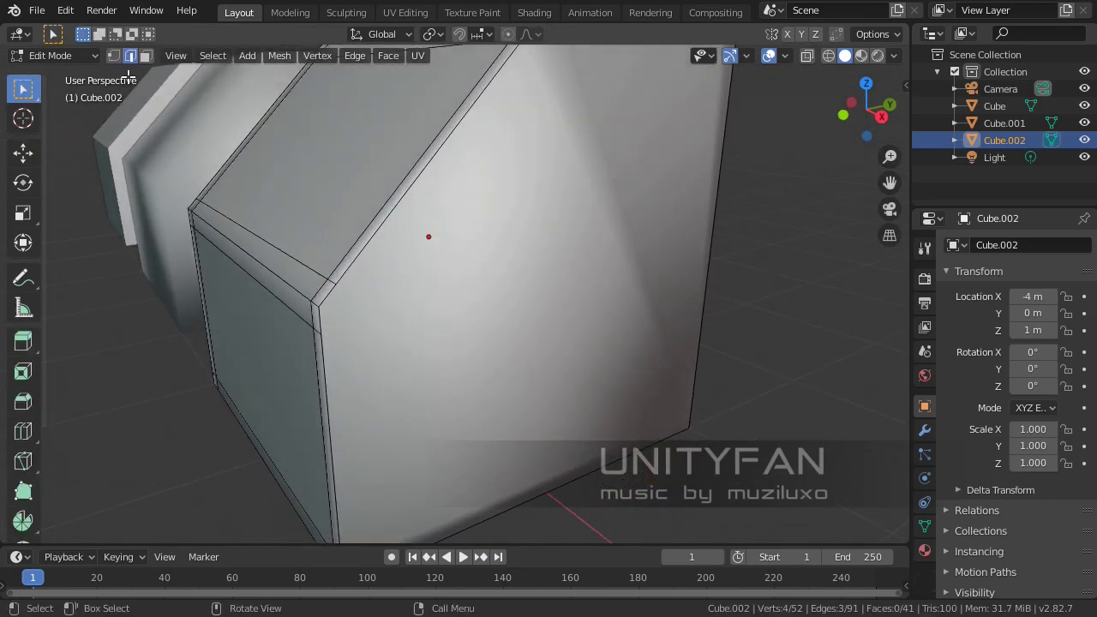
{"action": "left_click", "coordinate": [146, 54]}
{"action": "left_click", "coordinate": [507, 272]}
{"action": "middle_click_drag", "start_coordinate": [531, 318], "coordinate": [514, 326]}
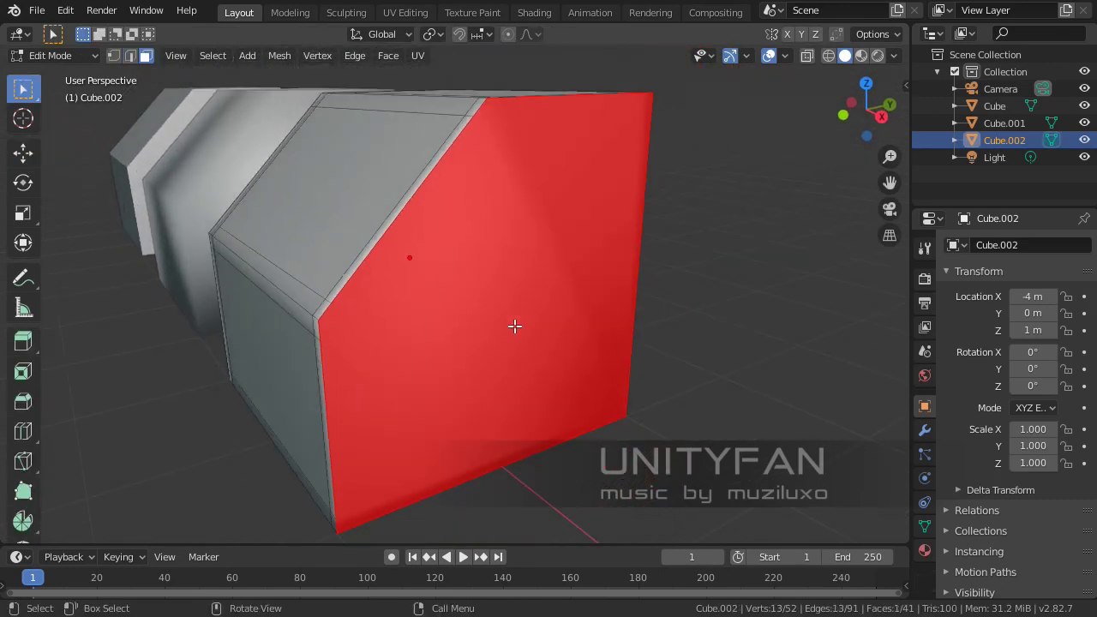
{"action": "key", "text": "i"}
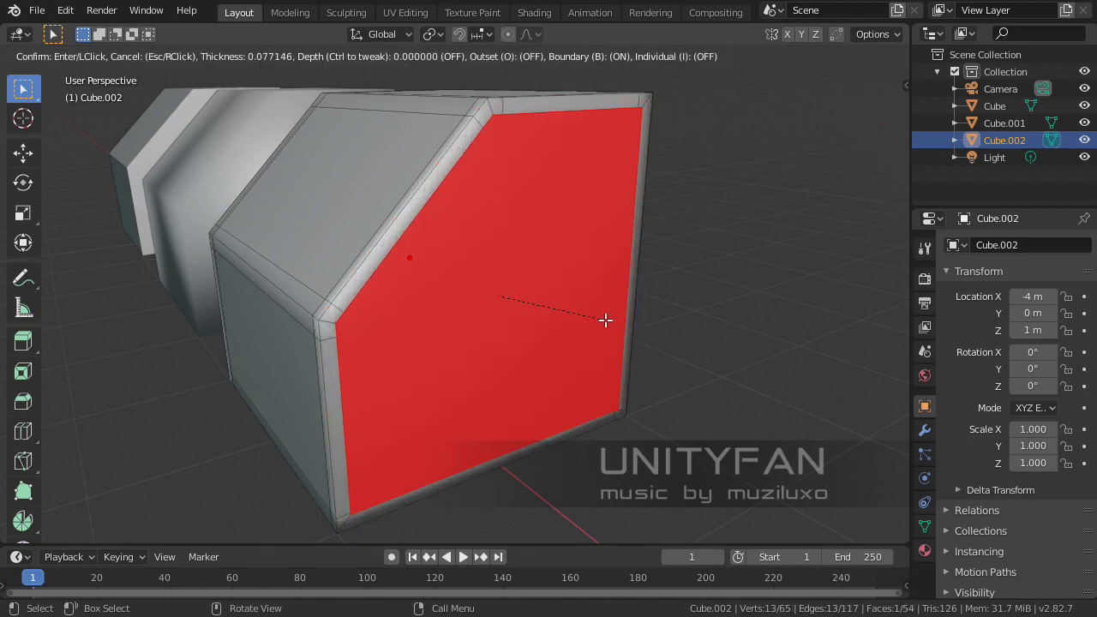
{"action": "left_click", "coordinate": [605, 320]}
Return to Object Mode and move the cube along the X axis to -2 m
{"action": "key", "text": "Tab"}
{"action": "middle_click_drag", "start_coordinate": [625, 374], "coordinate": [560, 342]}
{"action": "key", "text": "Tab"}
{"action": "scroll", "coordinate": [482, 348], "scroll_direction": "down", "scroll_amount": 2}
{"action": "key", "text": "Tab"}
{"action": "left_click_drag", "start_coordinate": [558, 288], "coordinate": [715, 313]}
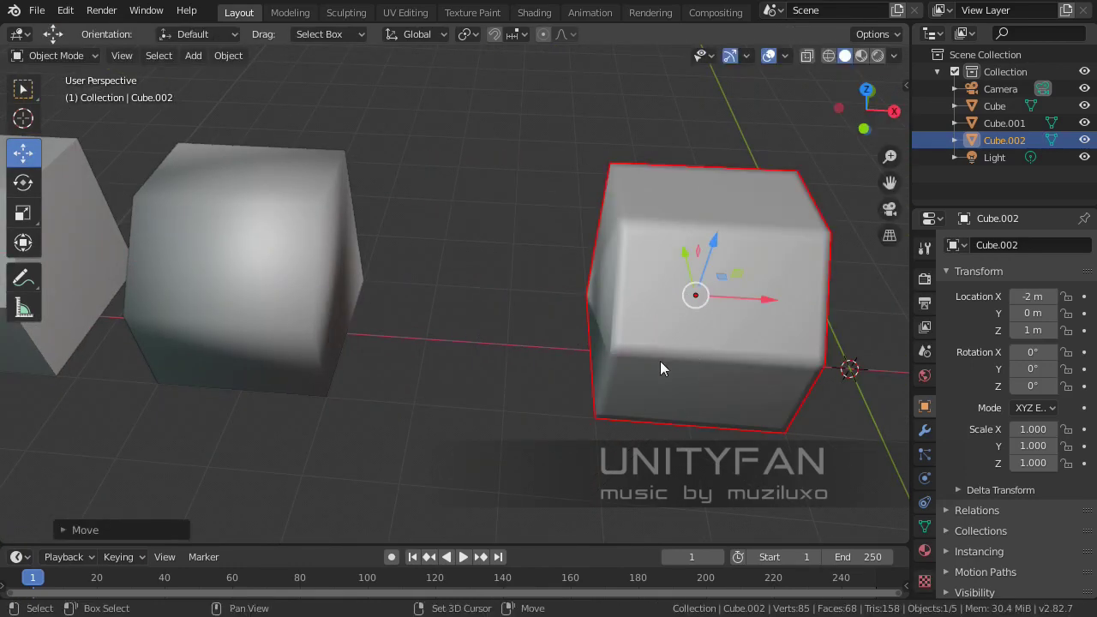
Knife a cut into the opposite five-sided face, running parallel to its sloped and top edges and ending near the rear upper corner
{"action": "middle_click_drag", "start_coordinate": [660, 361], "coordinate": [605, 418]}
{"action": "key", "text": "Tab"}
{"action": "scroll", "coordinate": [598, 374], "scroll_direction": "up", "scroll_amount": 2}
{"action": "middle_click_drag", "start_coordinate": [504, 336], "coordinate": [471, 305], "text": "shift"}
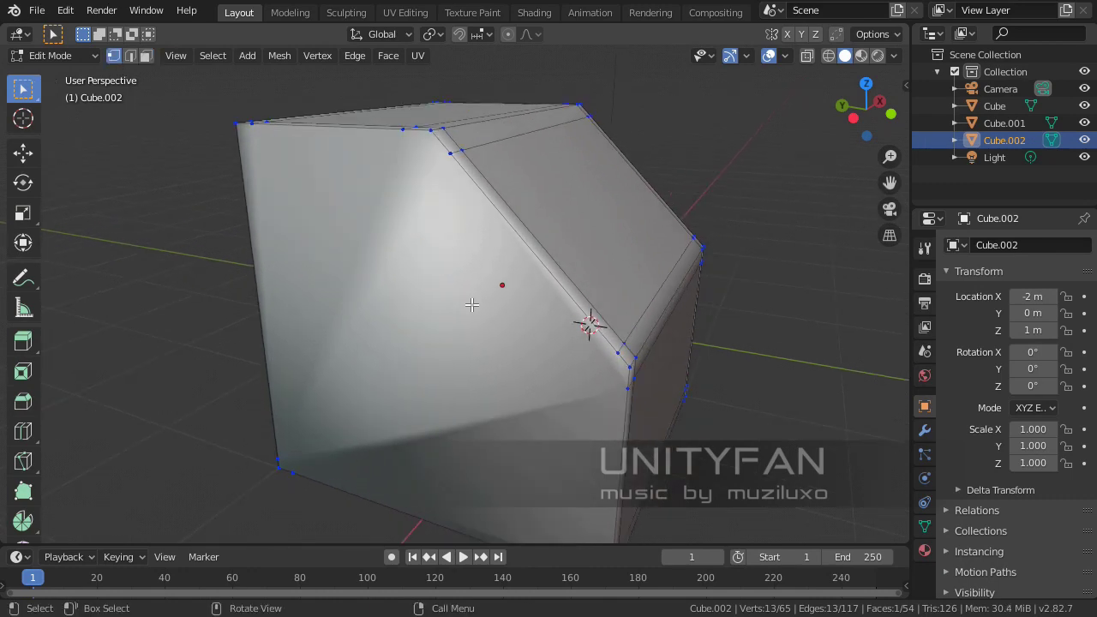
{"action": "left_click", "coordinate": [130, 55]}
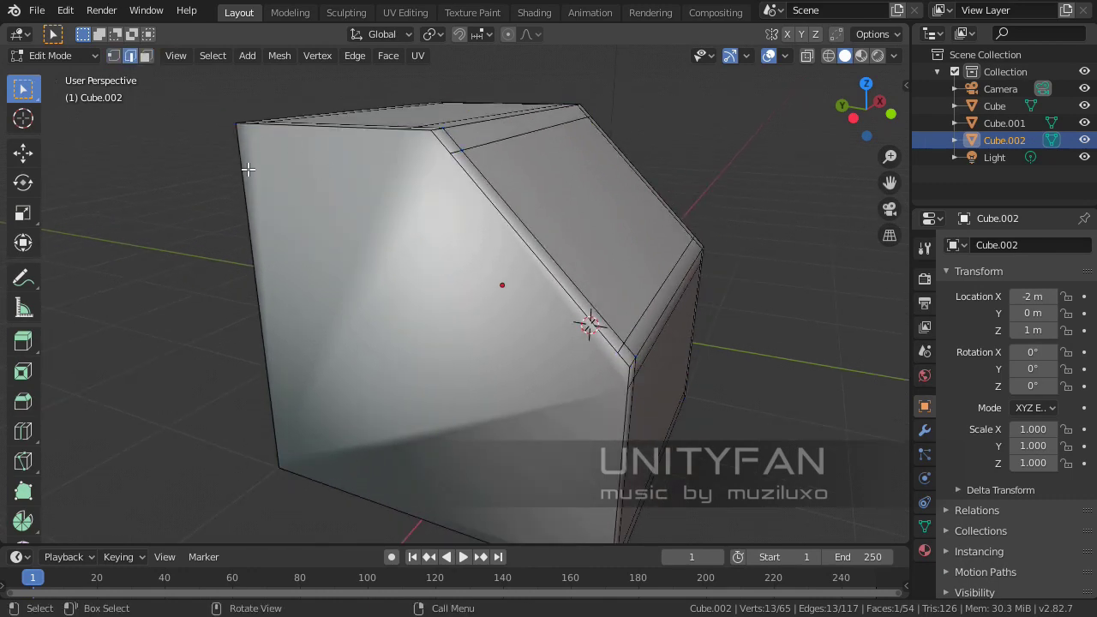
{"action": "middle_click_drag", "start_coordinate": [246, 166], "coordinate": [388, 329]}
{"action": "key", "text": "k"}
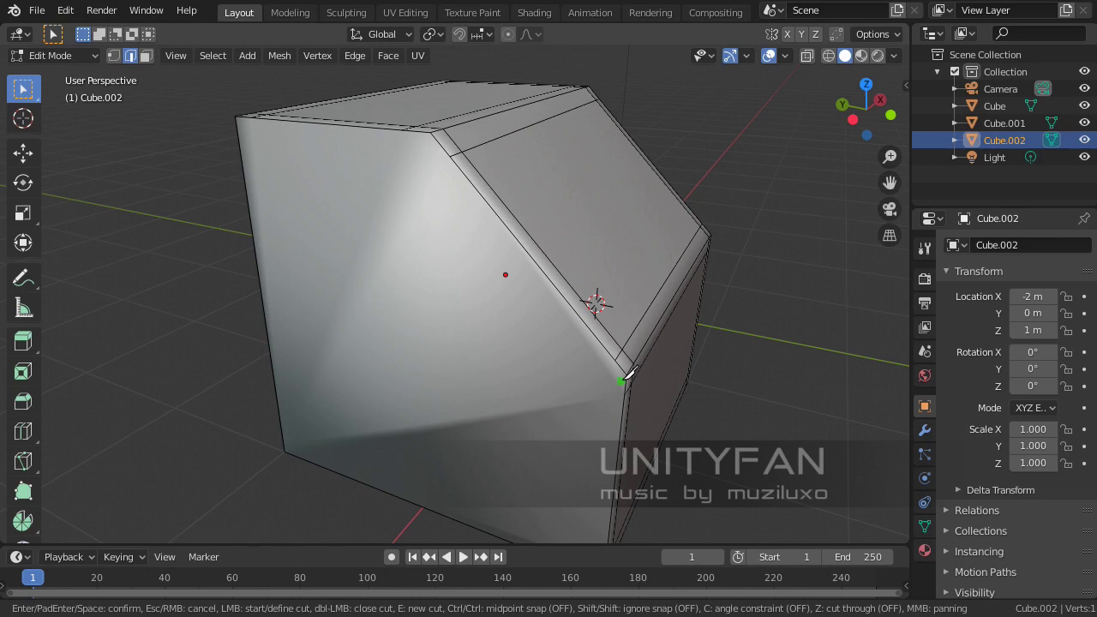
{"action": "key", "text": "Escape"}
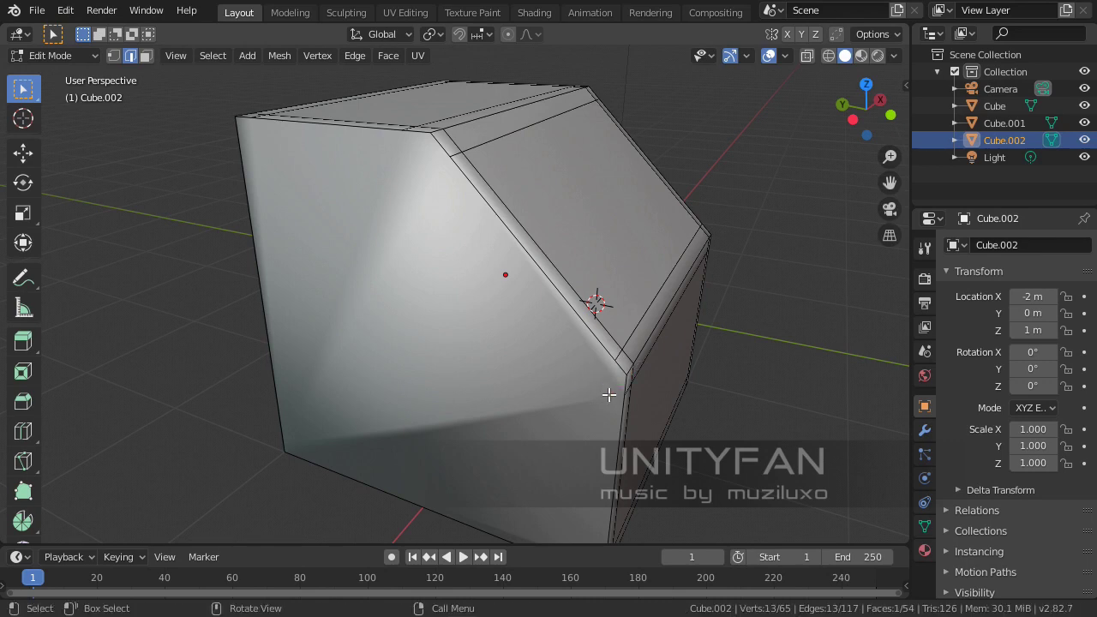
{"action": "key", "text": "k"}
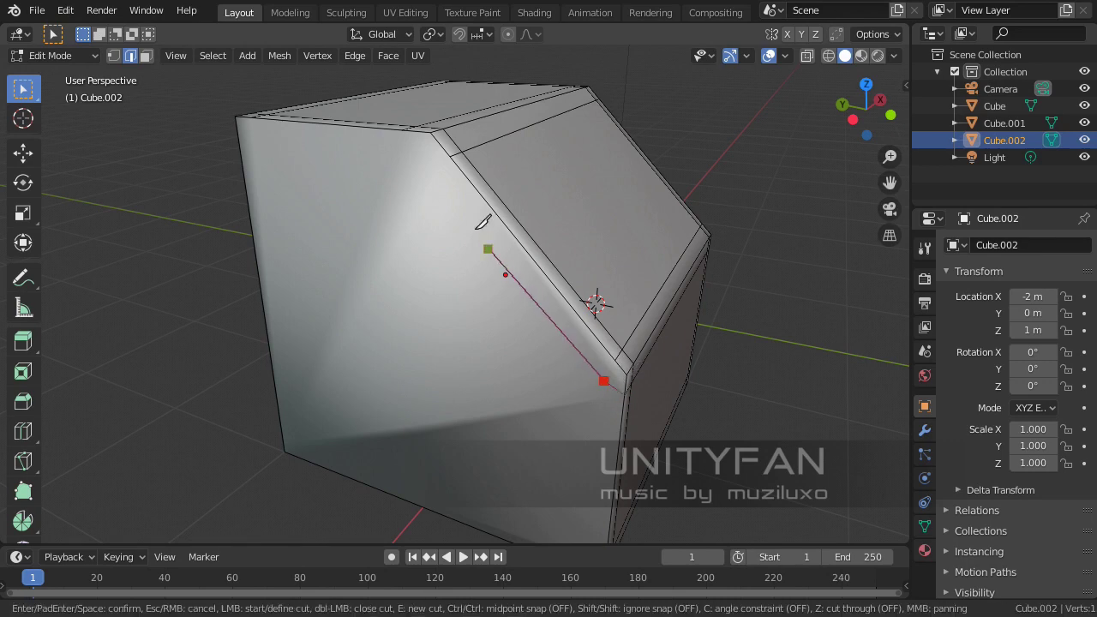
{"action": "middle_click_drag", "start_coordinate": [441, 180], "coordinate": [606, 253], "text": "shift"}
{"action": "scroll", "coordinate": [606, 253], "scroll_direction": "up", "scroll_amount": 2}
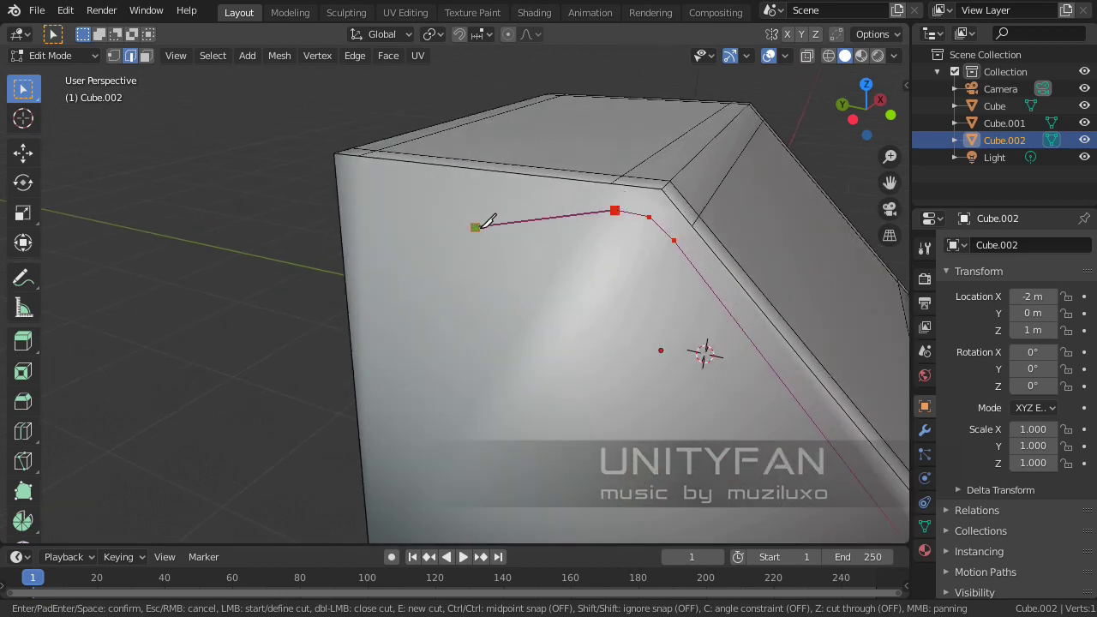
{"action": "mouse_move", "coordinate": [485, 224]}
{"action": "middle_mouse_down"}
{"action": "mouse_move", "coordinate": [468, 220]}
{"action": "mouse_move", "coordinate": [495, 214]}
{"action": "middle_mouse_up"}
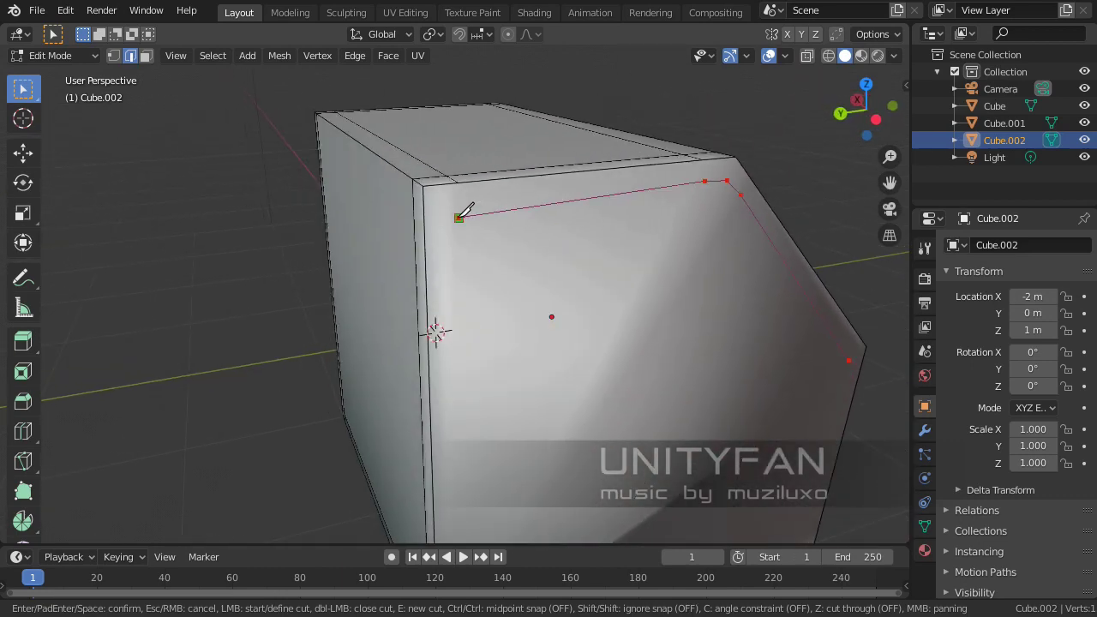
{"action": "key", "text": "Return"}
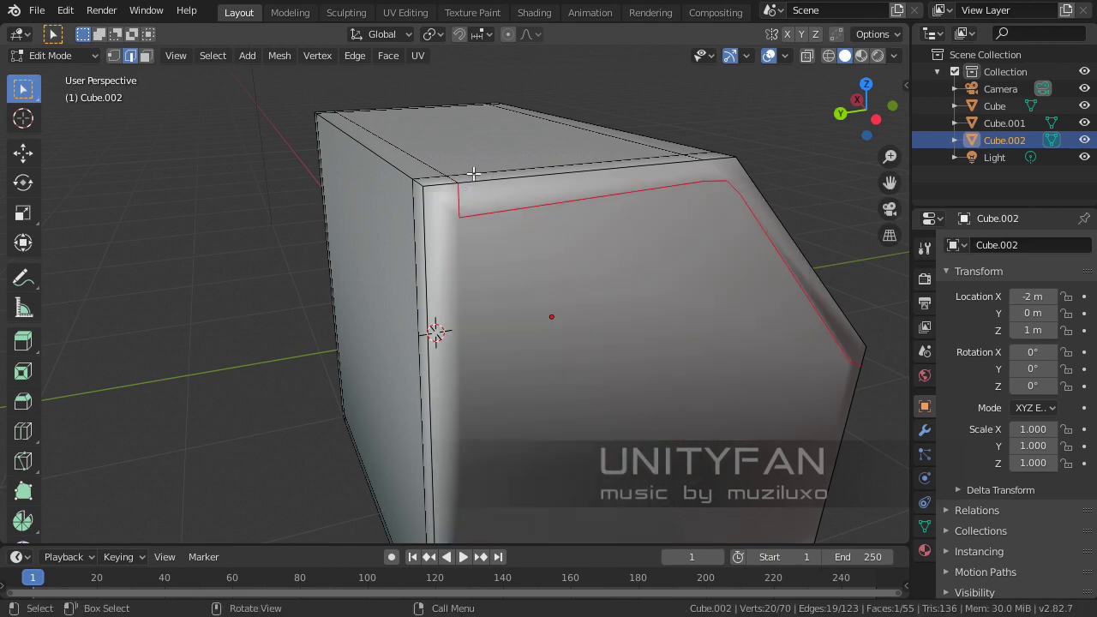
Connect the new cut's vertices at the top of the slope to the matching vertices on the face's outer edge
{"action": "middle_click_drag", "start_coordinate": [466, 176], "coordinate": [520, 275]}
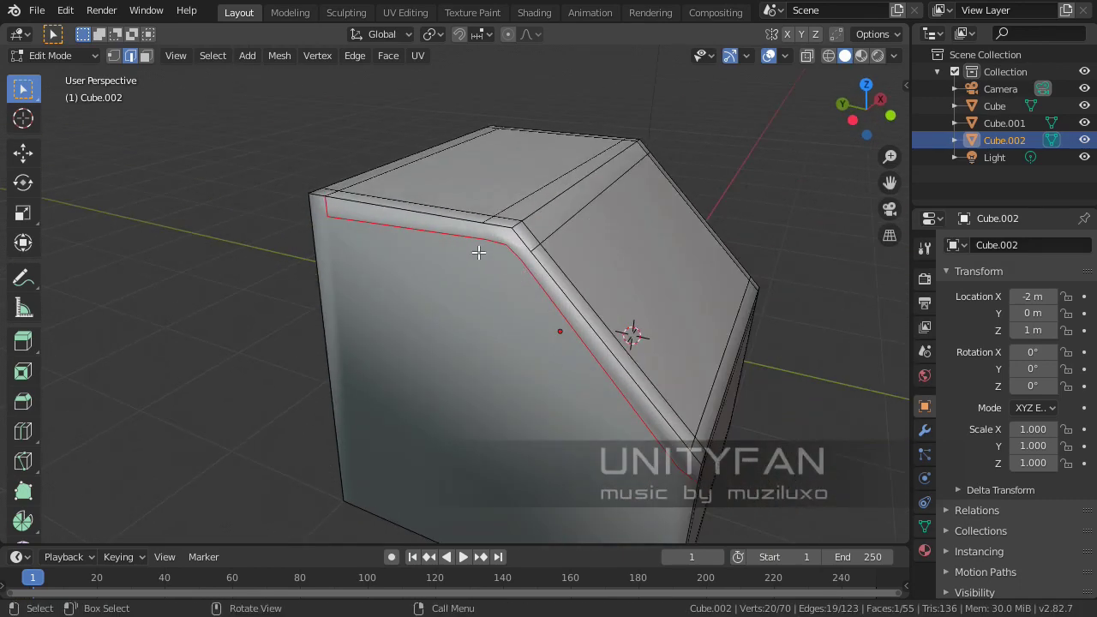
{"action": "scroll", "coordinate": [479, 253], "scroll_direction": "up", "scroll_amount": 2}
{"action": "key", "text": "1"}
{"action": "scroll", "coordinate": [506, 273], "scroll_direction": "up", "scroll_amount": 2}
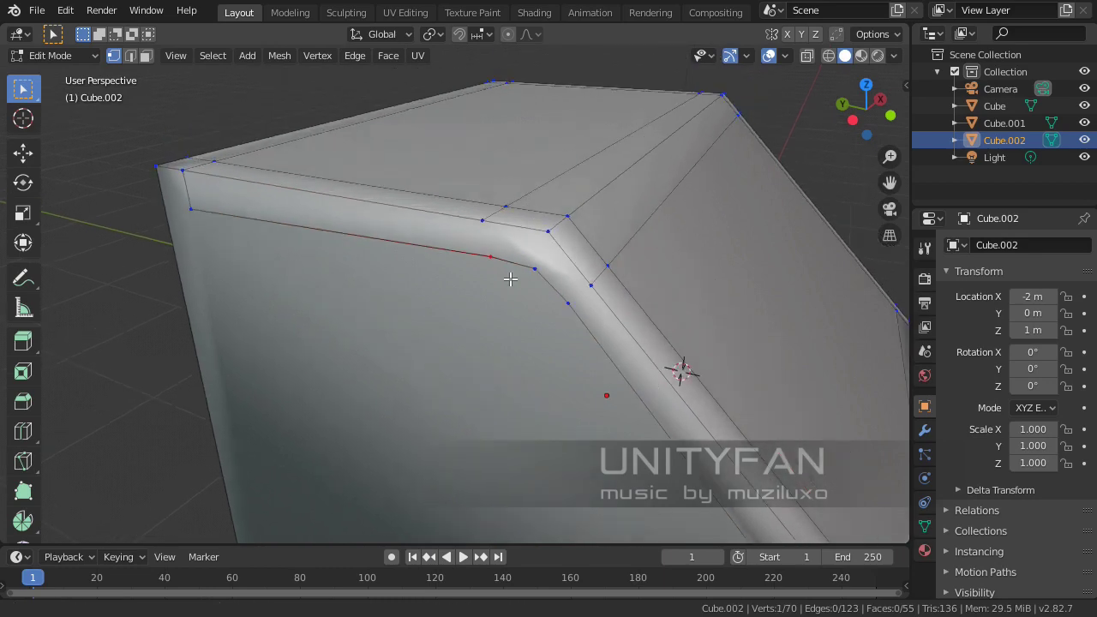
{"action": "middle_click_drag", "start_coordinate": [510, 279], "coordinate": [506, 273]}
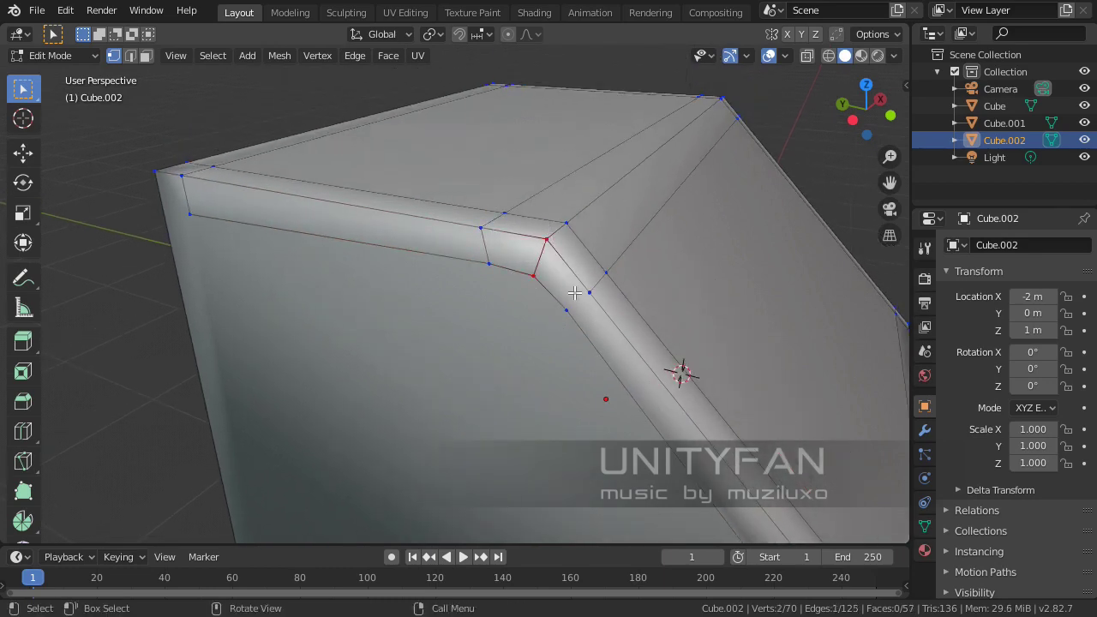
{"action": "key", "text": "j"}
Knife a vertical cut beside the side face's front edge, from the sloped cut's lower end down to the bottom edge
{"action": "middle_click_drag", "start_coordinate": [582, 332], "coordinate": [558, 304]}
{"action": "key", "text": "k"}
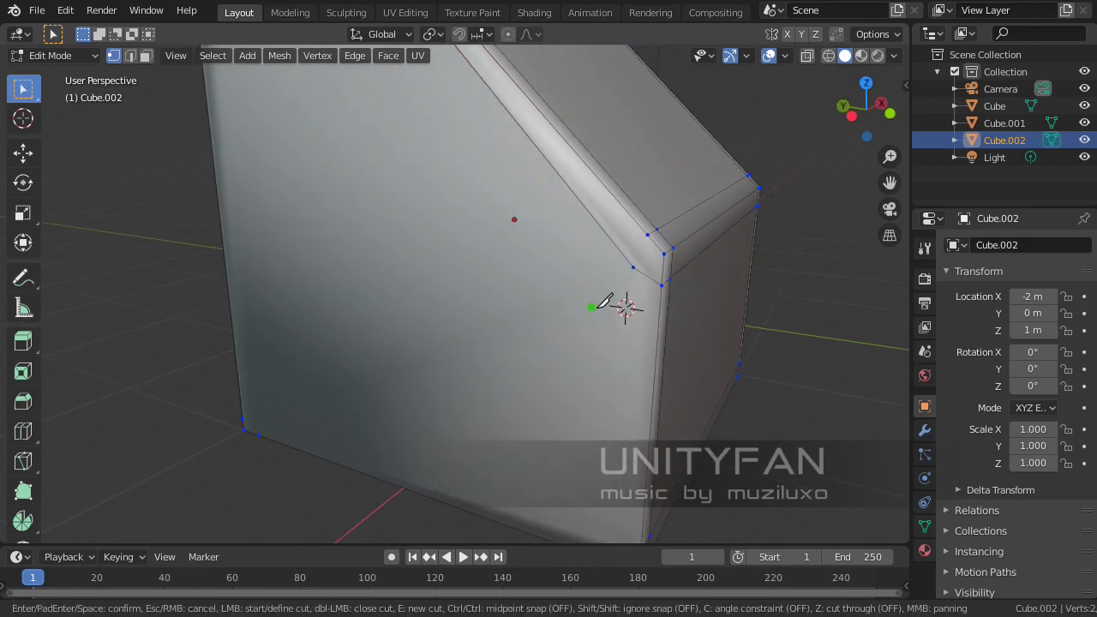
{"action": "left_click", "coordinate": [635, 268]}
{"action": "middle_click_drag", "start_coordinate": [635, 267], "coordinate": [641, 283]}
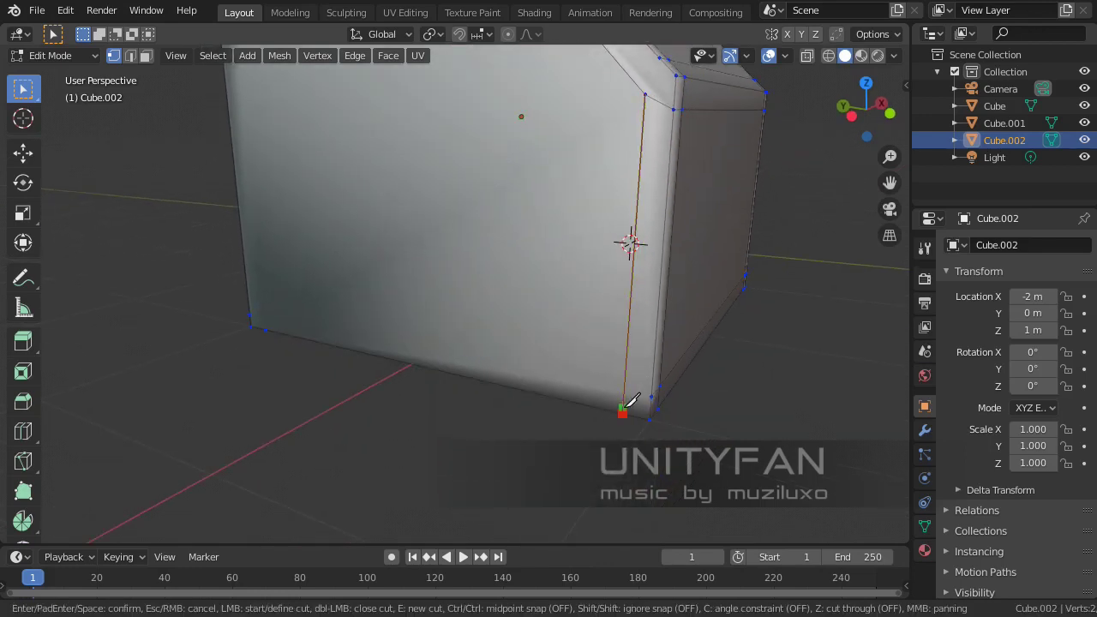
{"action": "left_click", "coordinate": [623, 411]}
{"action": "key", "text": "Return"}
Knife a cut across the same side face just above its bottom edge, from the front corner to the rear corner
{"action": "key", "text": "k"}
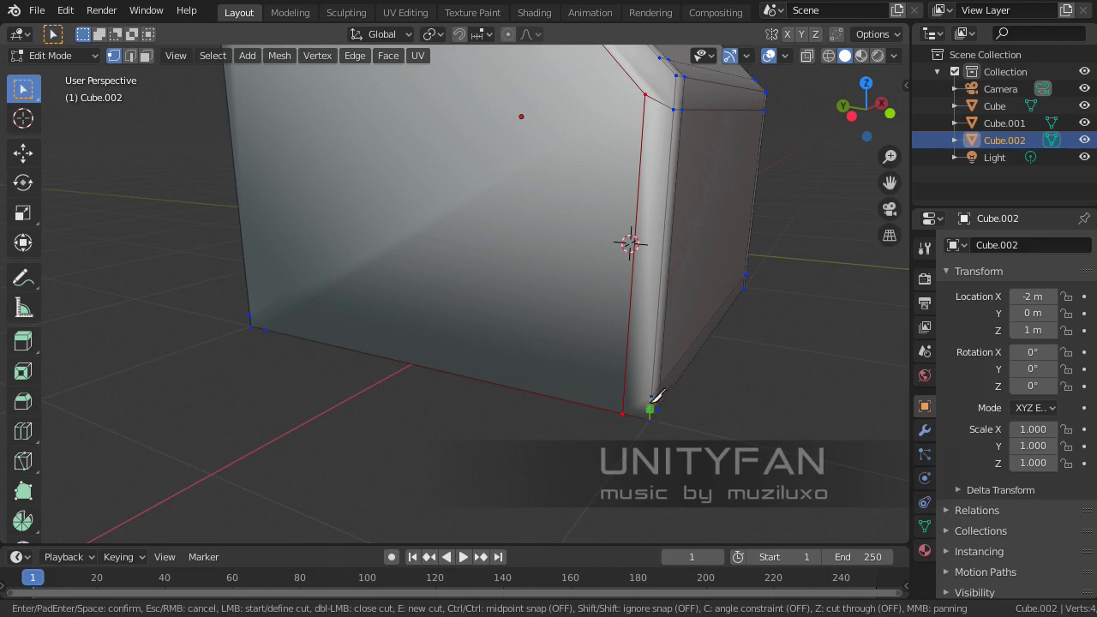
{"action": "left_click", "coordinate": [652, 396]}
{"action": "middle_click_drag", "start_coordinate": [653, 391], "coordinate": [347, 418]}
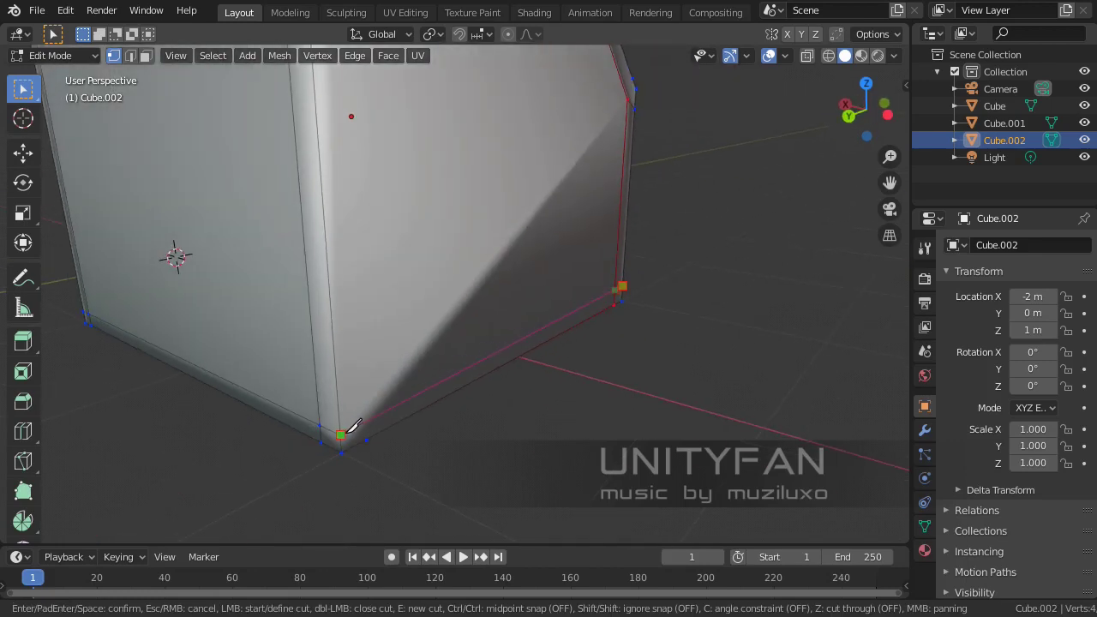
{"action": "left_click", "coordinate": [344, 435]}
{"action": "key", "text": "Return"}
Knife a vertical cut beside the side face's rear edge, from the bottom edge up to the upper cut's rear end
{"action": "key", "text": "k"}
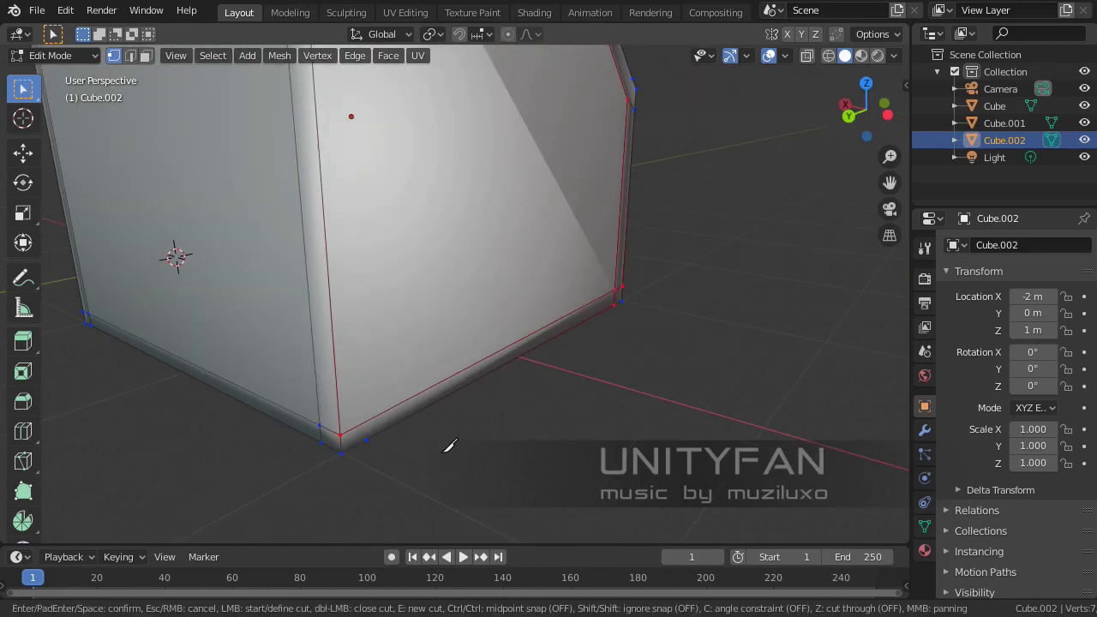
{"action": "left_click", "coordinate": [368, 421]}
{"action": "middle_click_drag", "start_coordinate": [368, 422], "coordinate": [466, 323]}
{"action": "left_click", "coordinate": [385, 242]}
{"action": "key", "text": "Return"}
Connect the inner cut's corner vertex at the lower end of the slope to the matching vertex on the outer edge
{"action": "scroll", "coordinate": [385, 243], "scroll_direction": "down", "scroll_amount": 3}
{"action": "scroll", "coordinate": [466, 323], "scroll_direction": "up", "scroll_amount": 4}
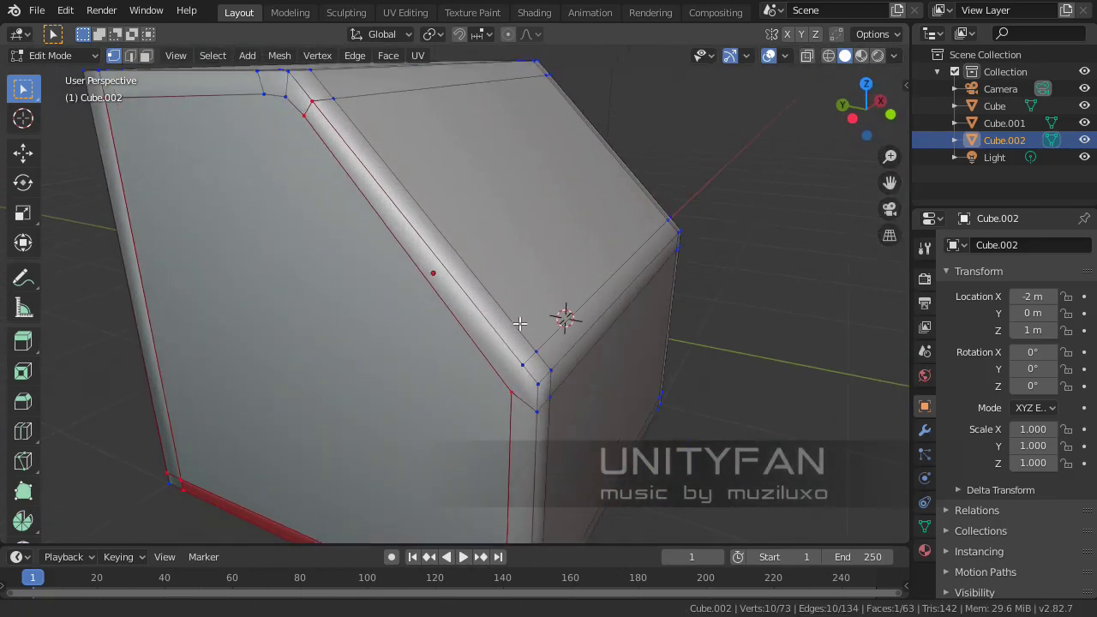
{"action": "left_click", "coordinate": [512, 354]}
{"action": "scroll", "coordinate": [510, 391], "scroll_direction": "down", "scroll_amount": 1}
{"action": "key", "text": "j"}
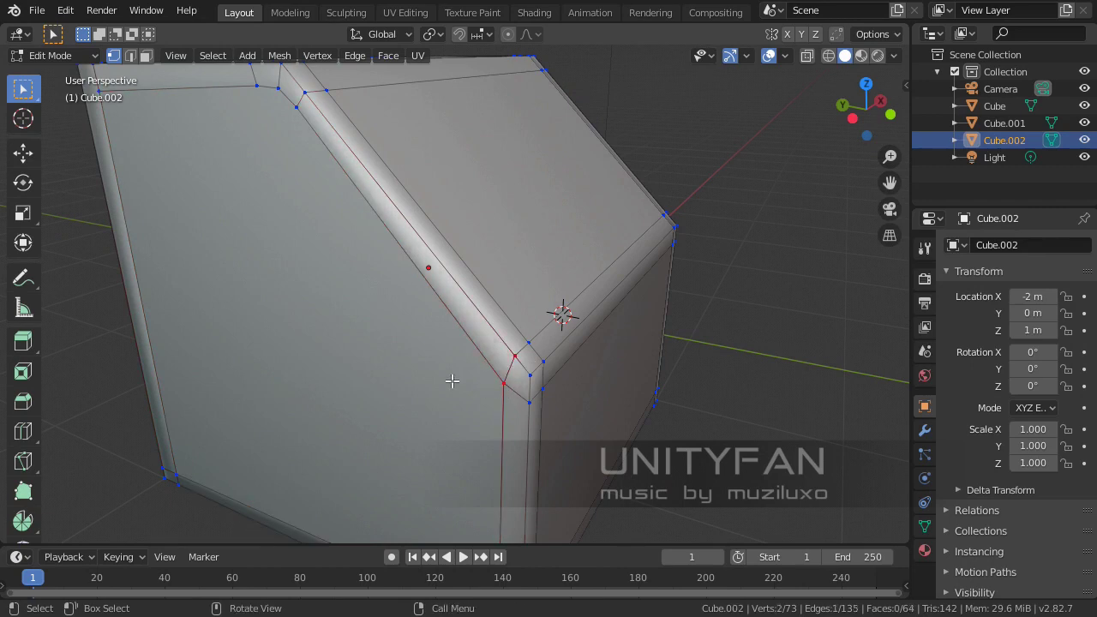
Knife a cut across the rear face just below its top edge, joining the border cuts of both side faces
{"action": "middle_click_drag", "start_coordinate": [454, 380], "coordinate": [435, 335]}
{"action": "scroll", "coordinate": [391, 309], "scroll_direction": "up", "scroll_amount": 3}
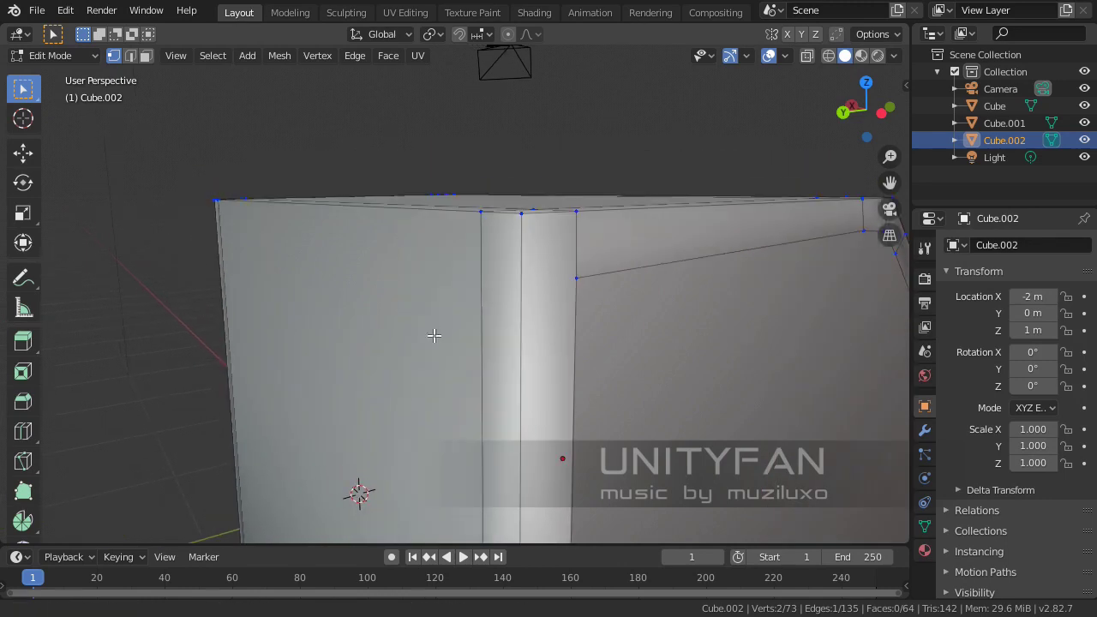
{"action": "key", "text": "k"}
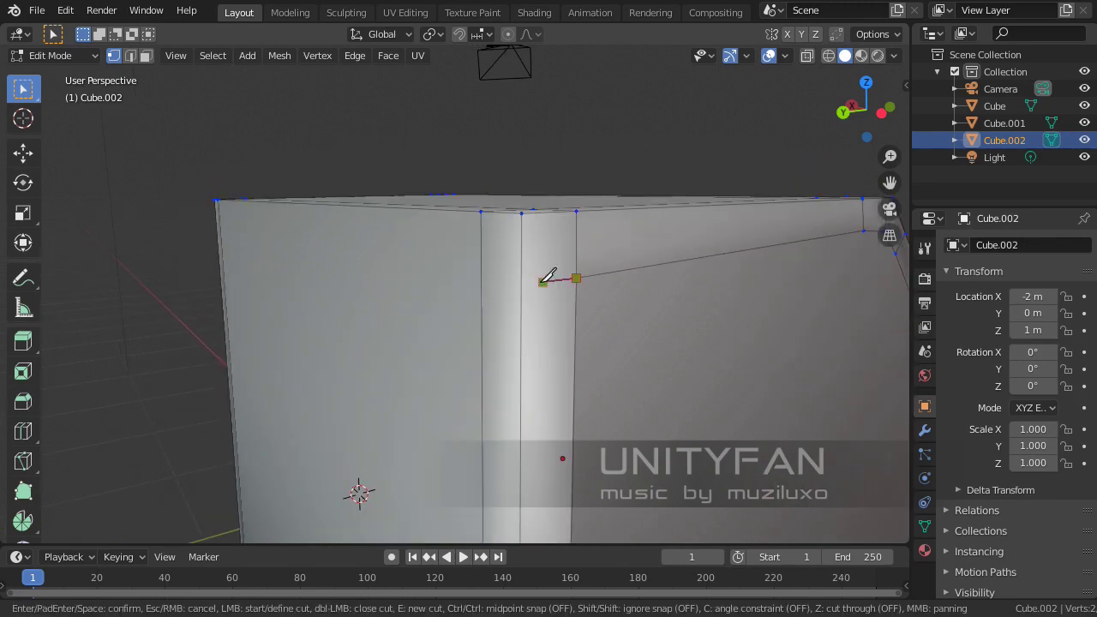
{"action": "middle_click_drag", "start_coordinate": [447, 274], "coordinate": [372, 283]}
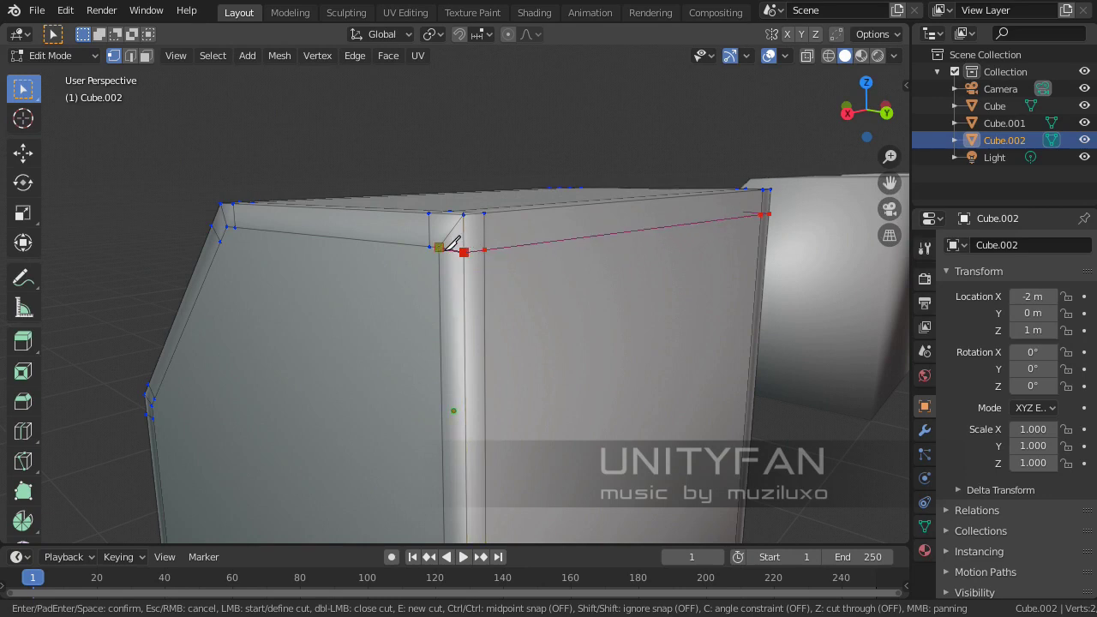
{"action": "key", "text": "Return"}
Return to Object Mode and examine the cube's smooth shading around its corners, sloped edges and side faces
{"action": "middle_click_drag", "start_coordinate": [448, 252], "coordinate": [514, 311]}
{"action": "key", "text": "Tab"}
{"action": "left_click", "coordinate": [679, 204]}
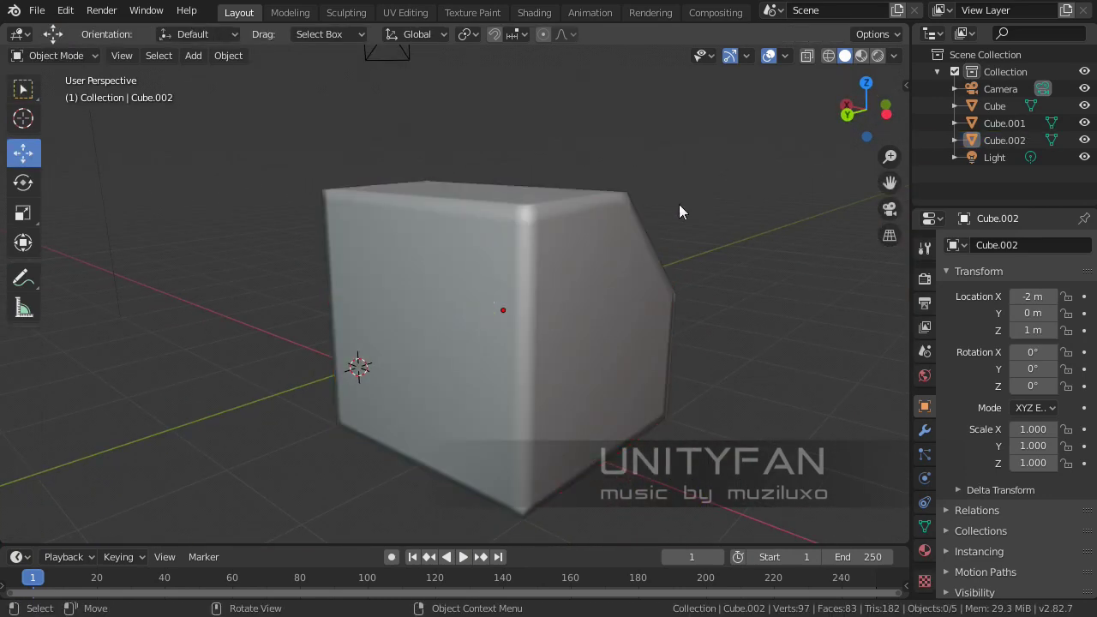
{"action": "middle_click_drag", "start_coordinate": [679, 204], "coordinate": [395, 314]}
{"action": "left_click", "coordinate": [502, 302]}
{"action": "scroll", "coordinate": [413, 306], "scroll_direction": "up", "scroll_amount": 3}
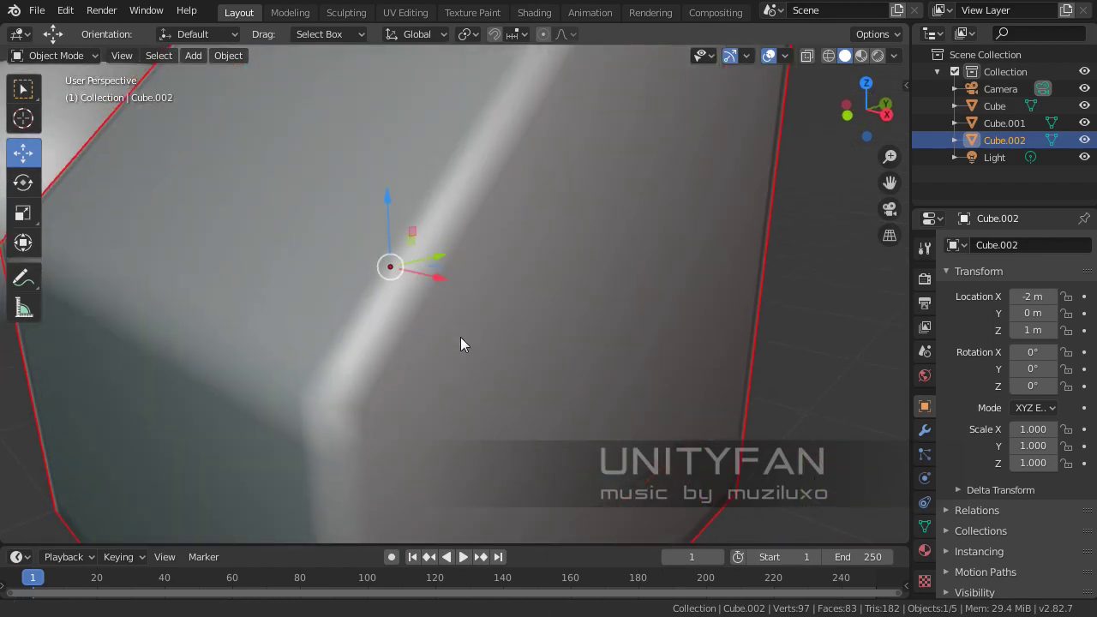
{"action": "left_click", "coordinate": [767, 347]}
{"action": "scroll", "coordinate": [767, 343], "scroll_direction": "down", "scroll_amount": 4}
{"action": "middle_click_drag", "start_coordinate": [767, 343], "coordinate": [576, 360]}
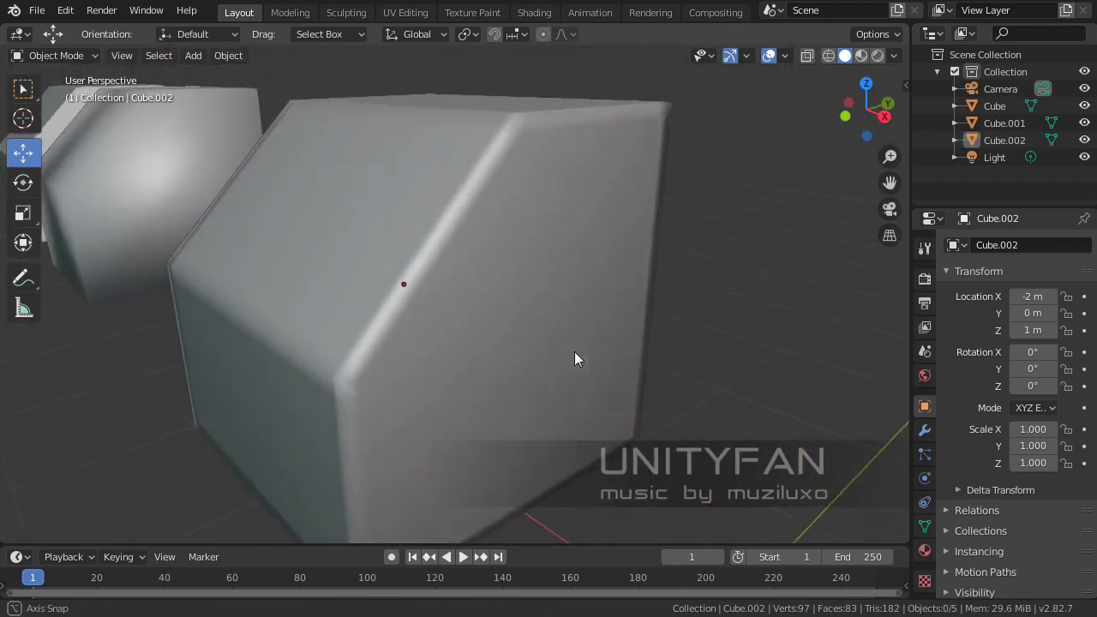
{"action": "scroll", "coordinate": [404, 321], "scroll_direction": "up", "scroll_amount": 6}
{"action": "scroll", "coordinate": [457, 319], "scroll_direction": "down", "scroll_amount": 3}
{"action": "mouse_move", "coordinate": [457, 320]}
{"action": "middle_mouse_down"}
{"action": "mouse_move", "coordinate": [552, 323]}
{"action": "mouse_move", "coordinate": [472, 343]}
{"action": "mouse_move", "coordinate": [468, 292]}
{"action": "mouse_move", "coordinate": [370, 345]}
{"action": "mouse_move", "coordinate": [303, 318]}
{"action": "mouse_move", "coordinate": [365, 321]}
{"action": "mouse_move", "coordinate": [279, 306]}
{"action": "mouse_move", "coordinate": [416, 308]}
{"action": "mouse_move", "coordinate": [506, 292]}
{"action": "mouse_move", "coordinate": [394, 377]}
{"action": "mouse_move", "coordinate": [483, 335]}
{"action": "mouse_move", "coordinate": [421, 368]}
{"action": "mouse_move", "coordinate": [497, 360]}
{"action": "mouse_move", "coordinate": [458, 400]}
{"action": "mouse_move", "coordinate": [517, 391]}
{"action": "mouse_move", "coordinate": [421, 382]}
{"action": "mouse_move", "coordinate": [464, 372]}
{"action": "mouse_move", "coordinate": [450, 384]}
{"action": "mouse_move", "coordinate": [474, 324]}
{"action": "middle_mouse_up"}
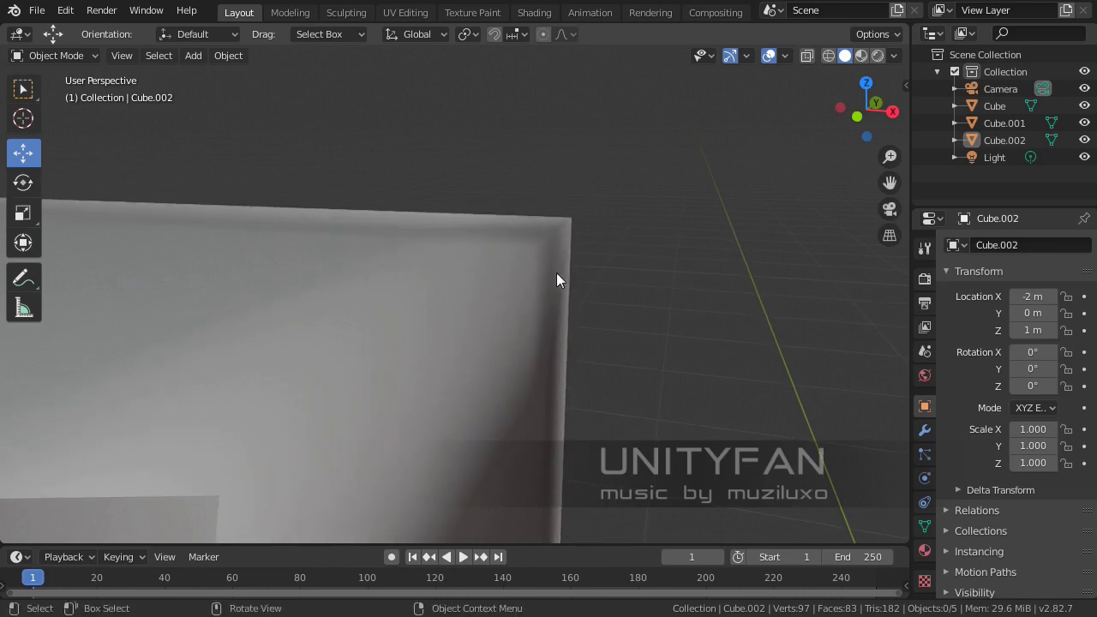
{"action": "middle_click_drag", "start_coordinate": [558, 279], "coordinate": [421, 368]}
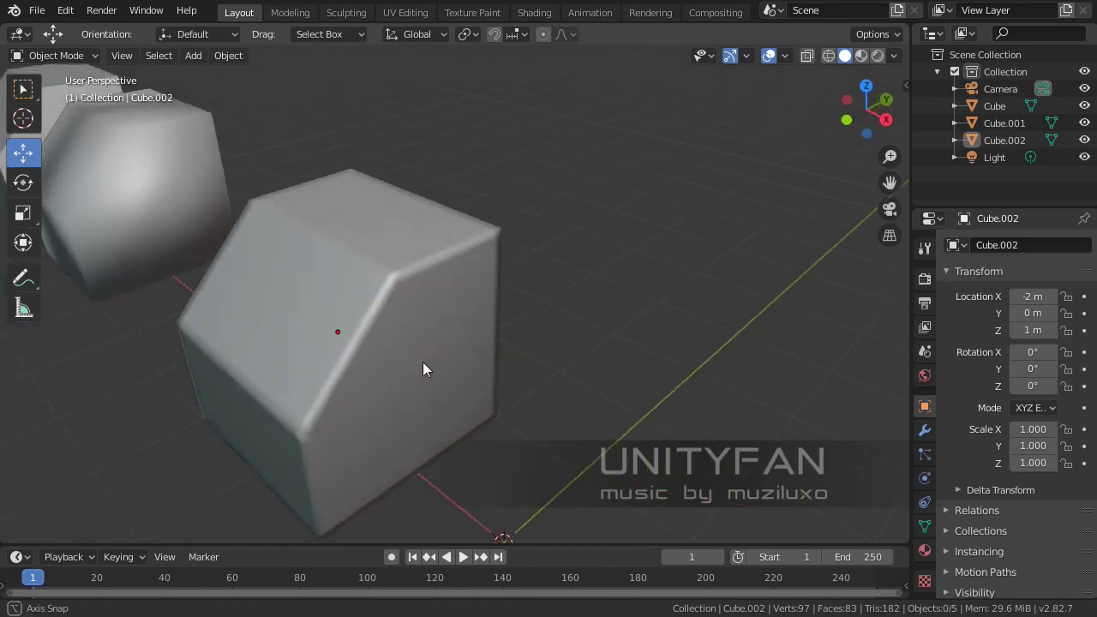
Add a Subdivision Surface modifier to the cube with the supporting edge cuts
{"action": "left_click", "coordinate": [363, 343]}
{"action": "middle_click_drag", "start_coordinate": [363, 343], "coordinate": [433, 345]}
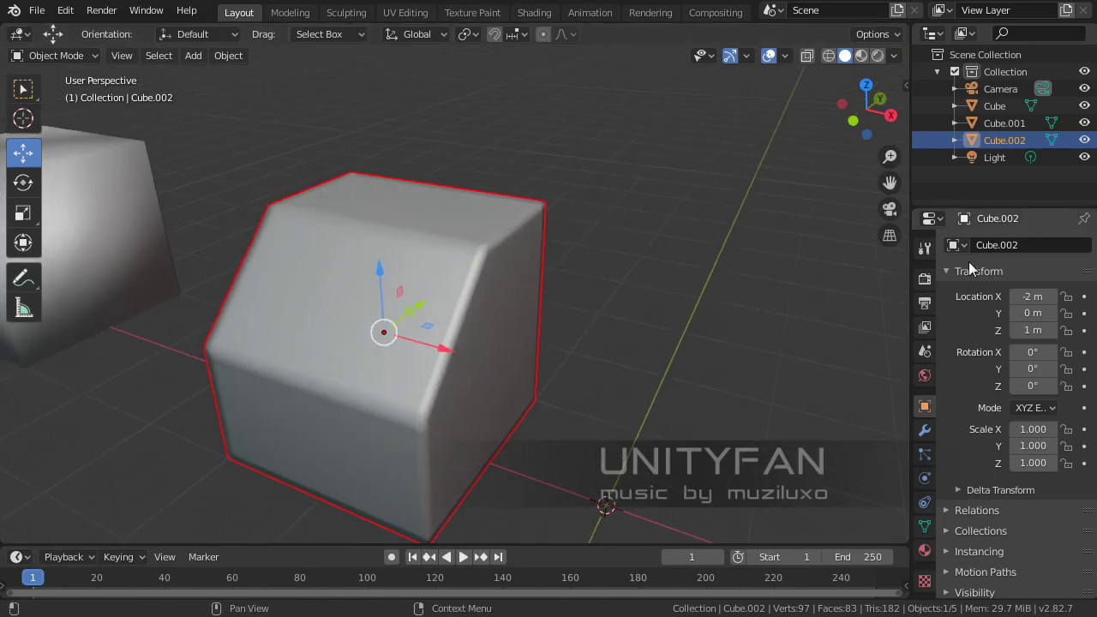
{"action": "left_click", "coordinate": [927, 432]}
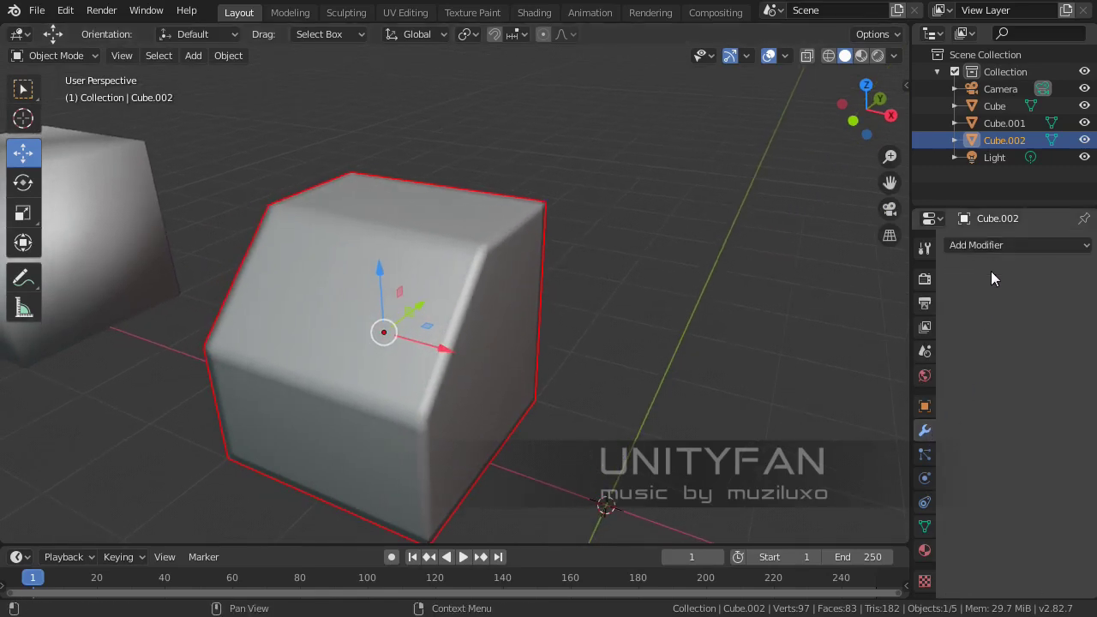
{"action": "left_click", "coordinate": [996, 249]}
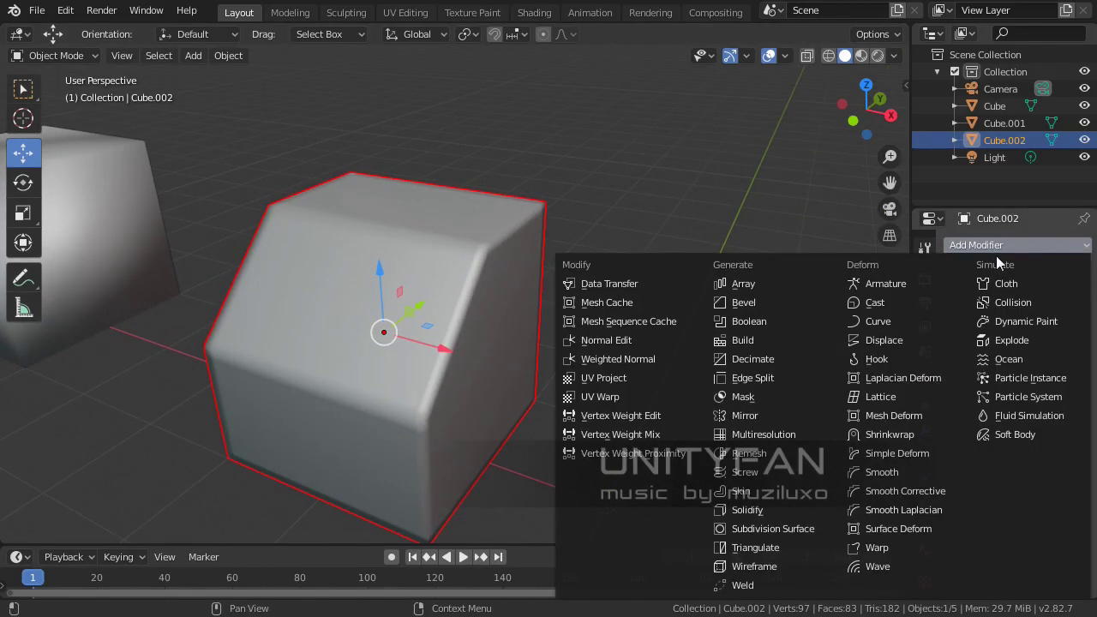
{"action": "left_click", "coordinate": [774, 529]}
{"action": "left_click", "coordinate": [594, 482]}
{"action": "middle_click_drag", "start_coordinate": [467, 424], "coordinate": [561, 414]}
{"action": "left_click", "coordinate": [549, 360]}
{"action": "left_click", "coordinate": [635, 403]}
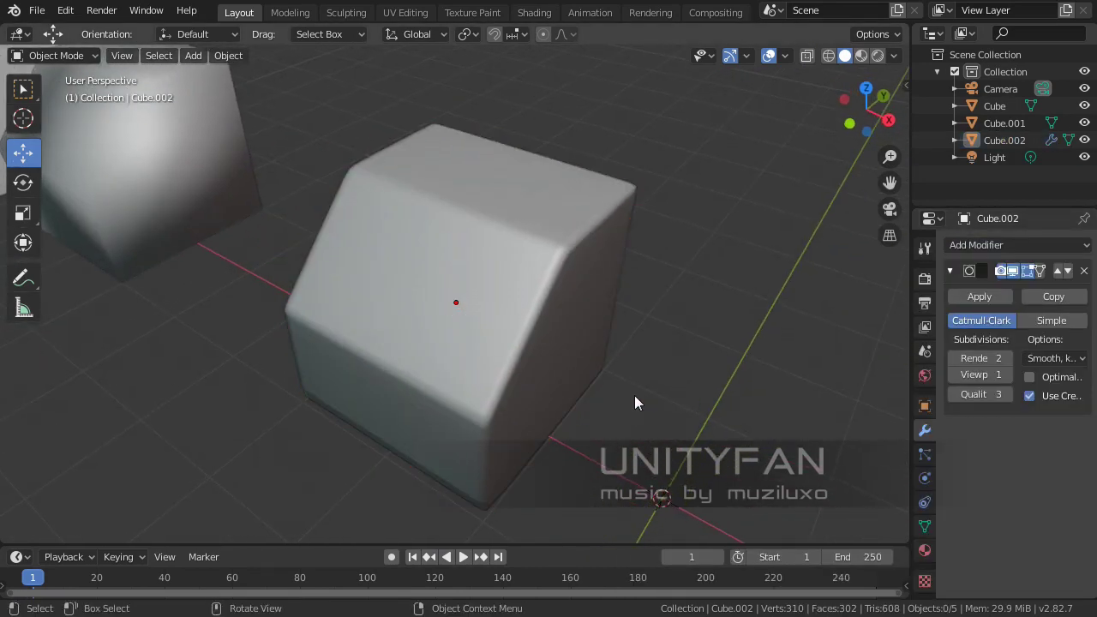
Turn off the Subdivision Surface modifier's display in the viewport
{"action": "middle_click_drag", "start_coordinate": [635, 402], "coordinate": [712, 300]}
{"action": "left_click", "coordinate": [654, 306]}
{"action": "middle_click_drag", "start_coordinate": [818, 297], "coordinate": [520, 317]}
{"action": "left_click", "coordinate": [726, 331]}
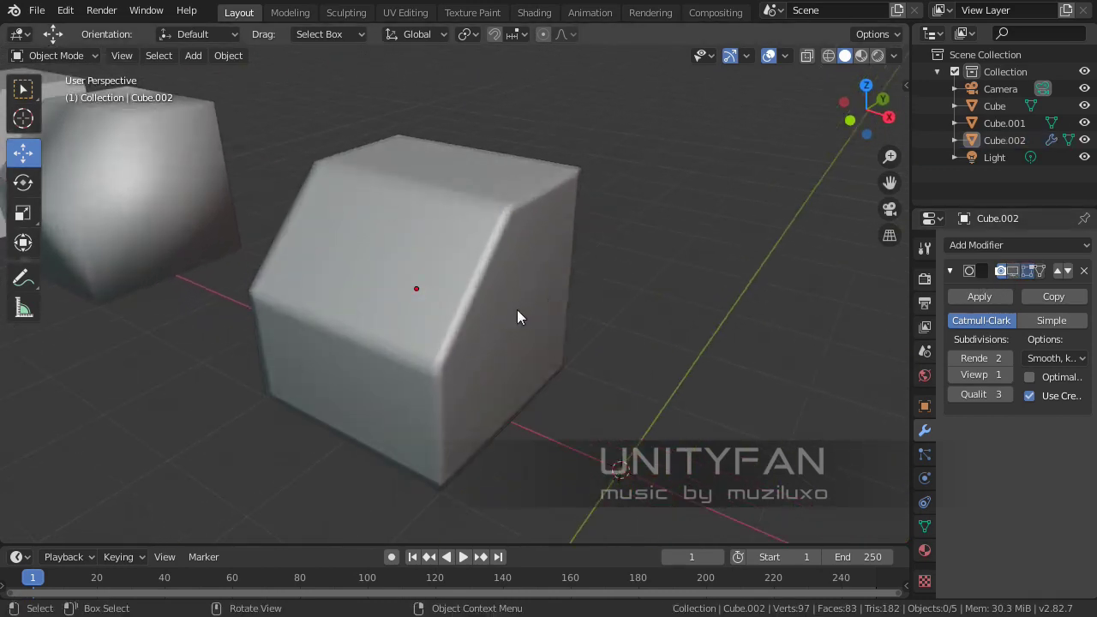
Examine the cube's supporting edge layout in Edit Mode and compare it with the smooth shading in Object Mode
{"action": "mouse_move", "coordinate": [456, 334]}
{"action": "middle_mouse_down"}
{"action": "mouse_move", "coordinate": [461, 355]}
{"action": "mouse_move", "coordinate": [522, 351]}
{"action": "mouse_move", "coordinate": [458, 311]}
{"action": "mouse_move", "coordinate": [498, 333]}
{"action": "mouse_move", "coordinate": [484, 352]}
{"action": "mouse_move", "coordinate": [503, 351]}
{"action": "mouse_move", "coordinate": [467, 330]}
{"action": "middle_mouse_up"}
{"action": "left_click", "coordinate": [496, 333]}
{"action": "key", "text": "Tab"}
{"action": "left_click", "coordinate": [129, 55]}
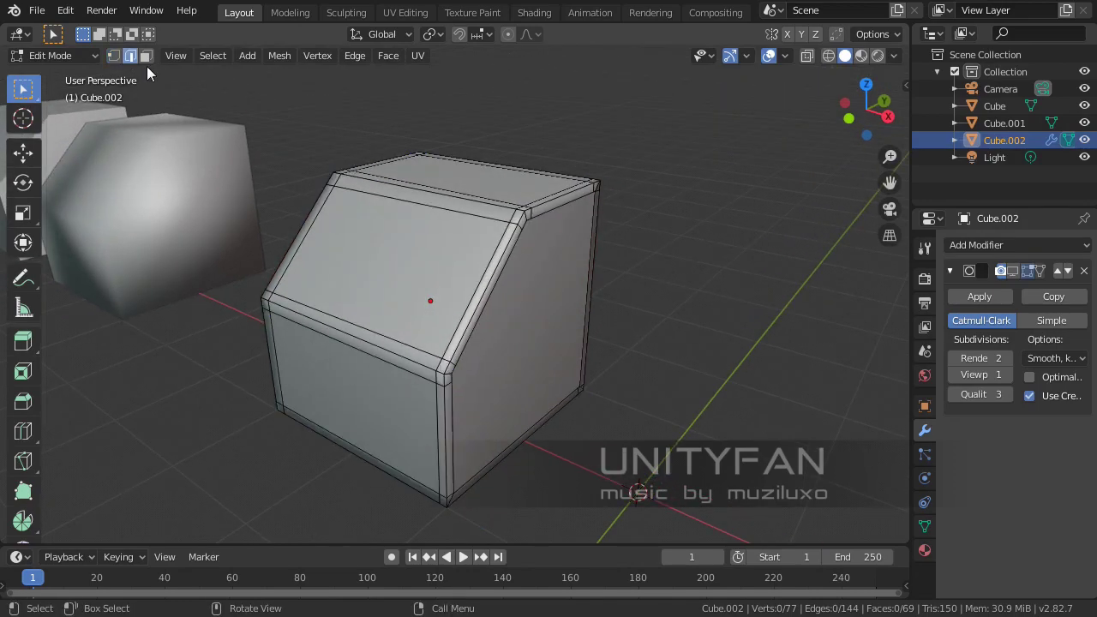
{"action": "middle_click_drag", "start_coordinate": [687, 272], "coordinate": [441, 317]}
{"action": "key", "text": "Tab"}
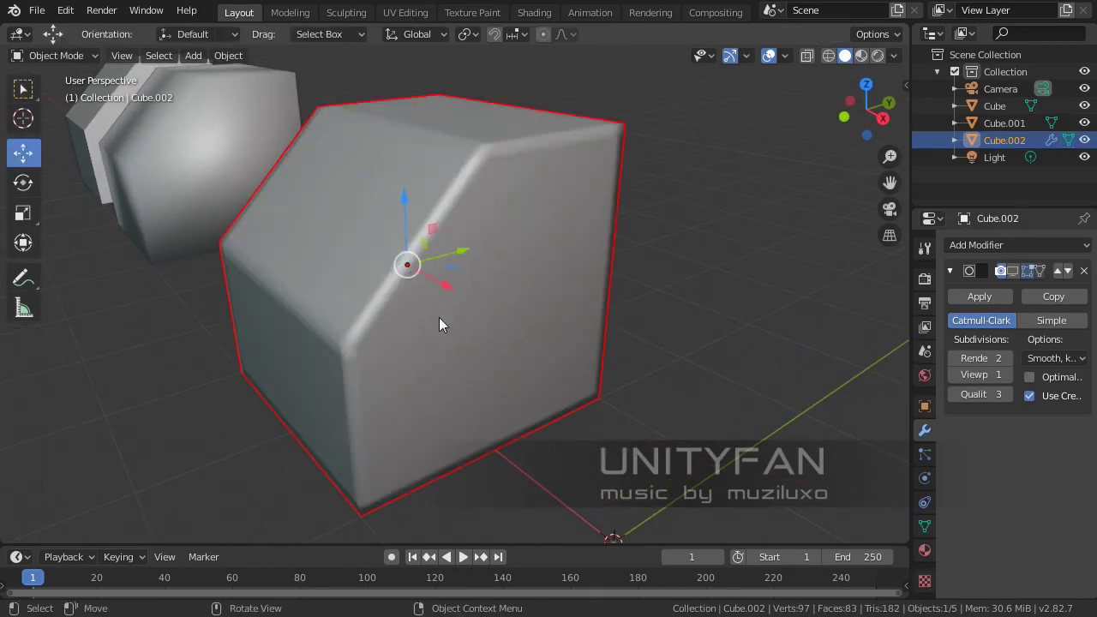
{"action": "left_click", "coordinate": [682, 345]}
Move the cube with the supporting cuts along the X axis until it sits close to the uncorrected smooth cube
{"action": "middle_click_drag", "start_coordinate": [681, 345], "coordinate": [598, 348]}
{"action": "left_click", "coordinate": [478, 308]}
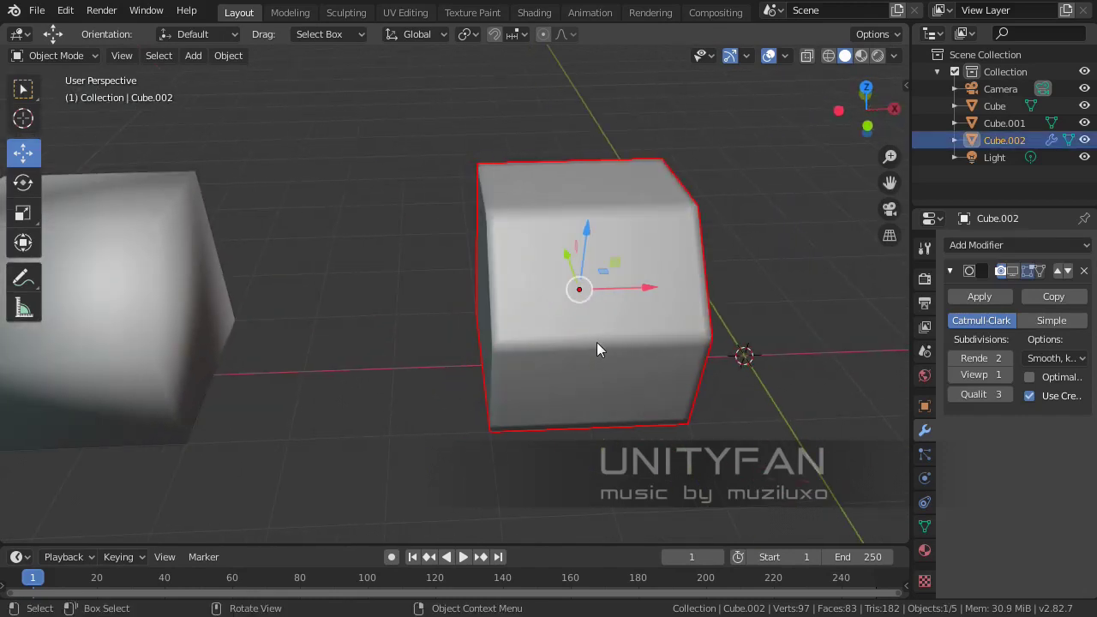
{"action": "left_click_drag", "start_coordinate": [642, 286], "coordinate": [461, 308]}
Duplicate the uncorrected smooth cube and place the copy along the X axis at the world origin end of the row
{"action": "middle_click_drag", "start_coordinate": [462, 309], "coordinate": [250, 293]}
{"action": "left_click", "coordinate": [250, 294]}
{"action": "key", "text": "shift+d"}
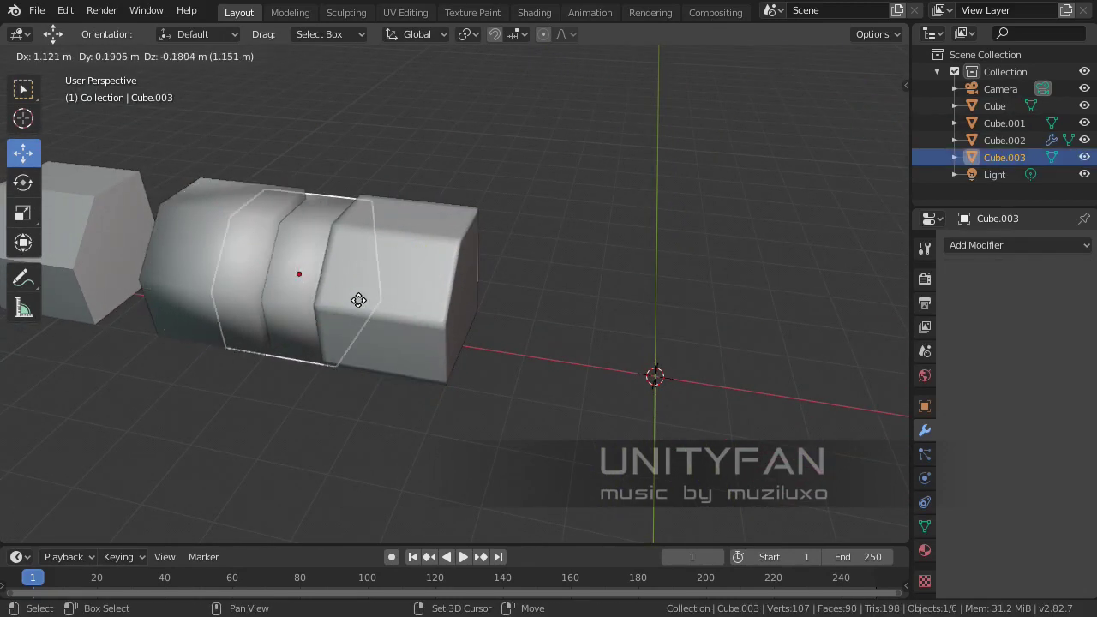
{"action": "key", "text": "x"}
{"action": "left_click", "coordinate": [692, 392]}
{"action": "middle_click_drag", "start_coordinate": [690, 385], "coordinate": [614, 383]}
{"action": "left_click", "coordinate": [716, 396]}
{"action": "scroll", "coordinate": [496, 323], "scroll_direction": "up", "scroll_amount": 3}
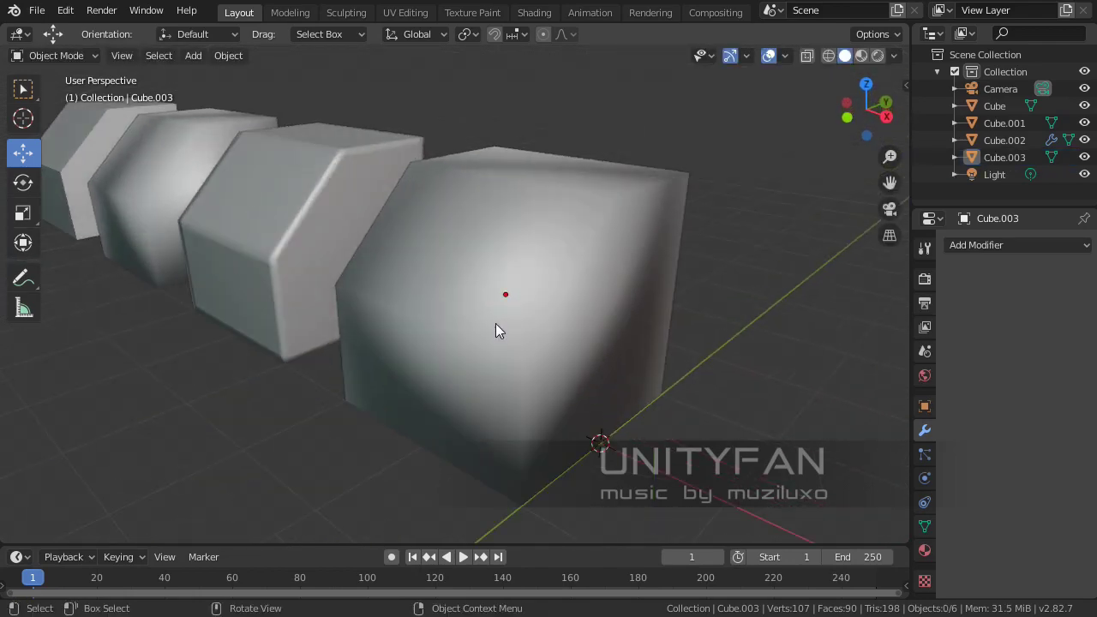
Bevel all boundary edges of the new copy's side face nearest the origin with an offset of about 0.153 m
{"action": "left_click", "coordinate": [497, 319]}
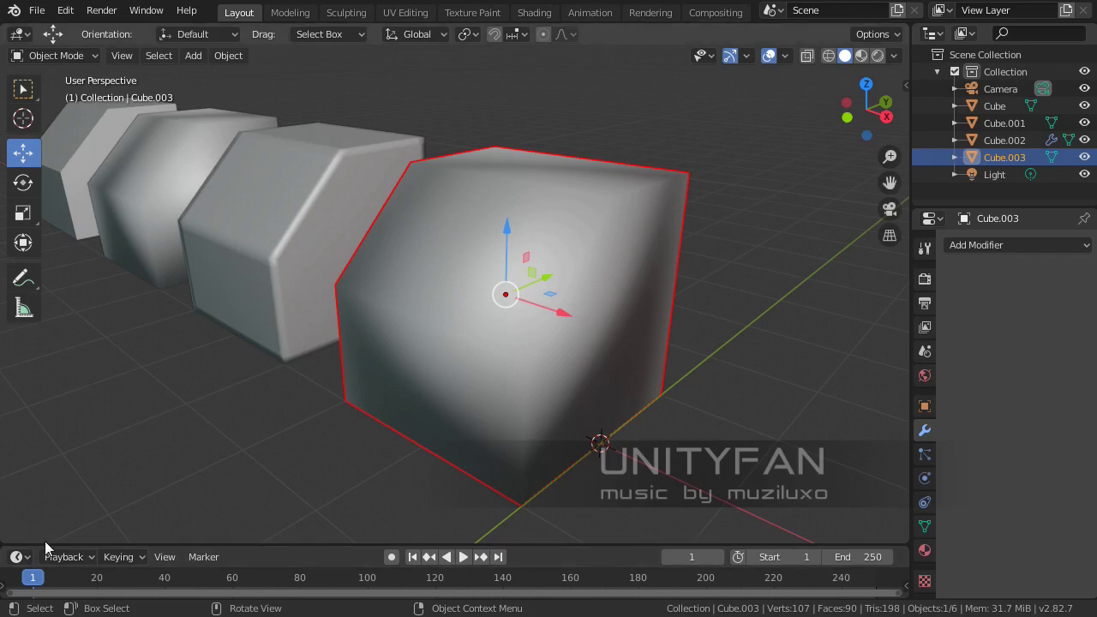
{"action": "key", "text": "Tab"}
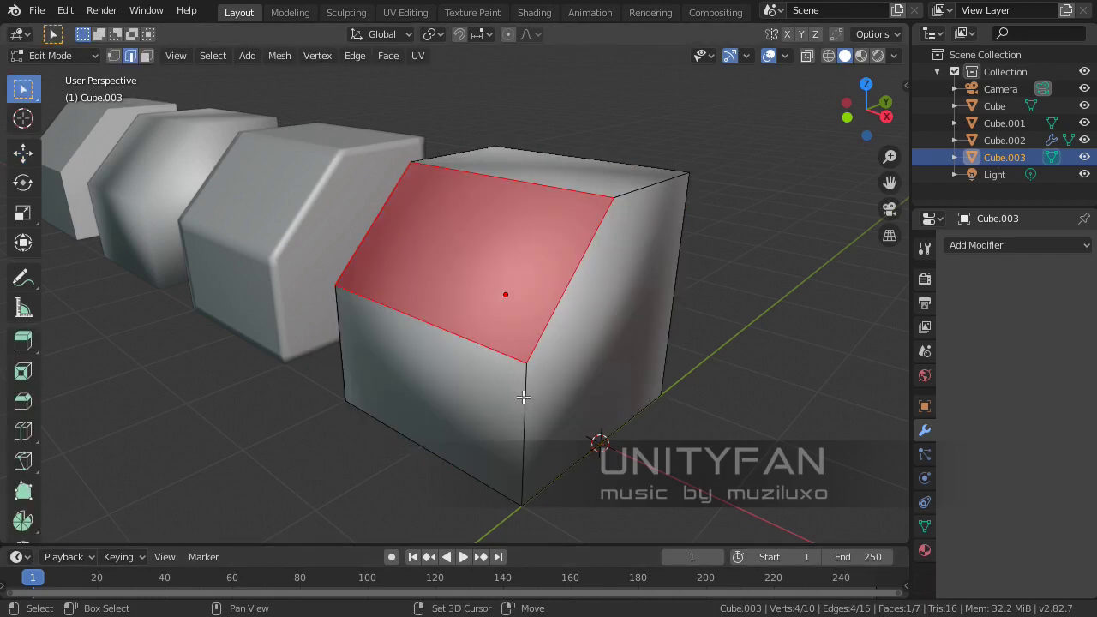
{"action": "middle_click_drag", "start_coordinate": [522, 400], "coordinate": [506, 403]}
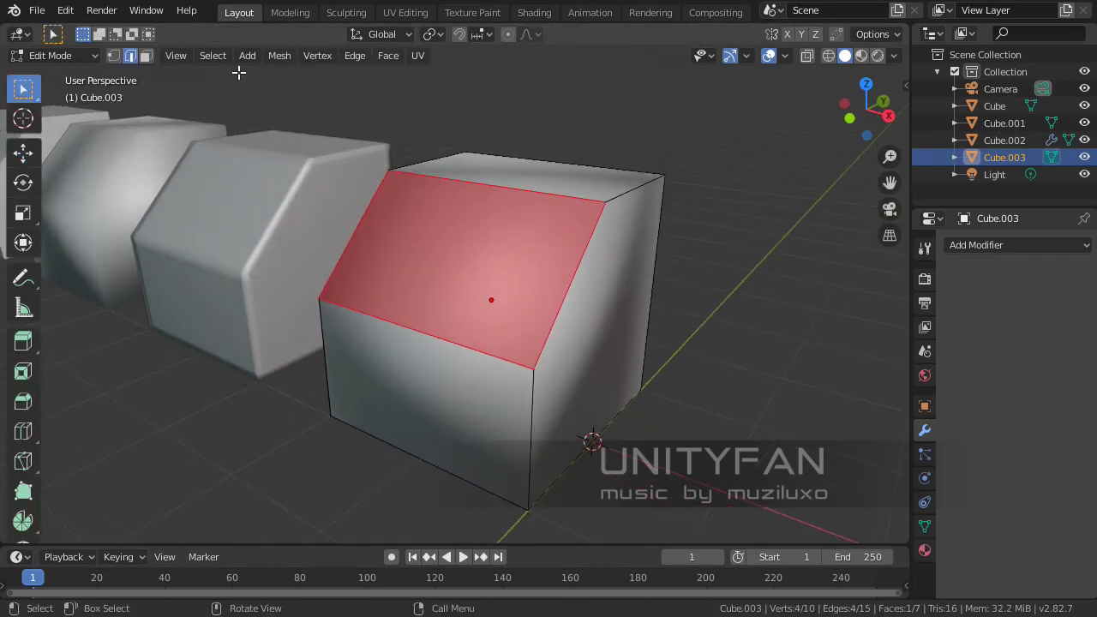
{"action": "left_click", "coordinate": [572, 276]}
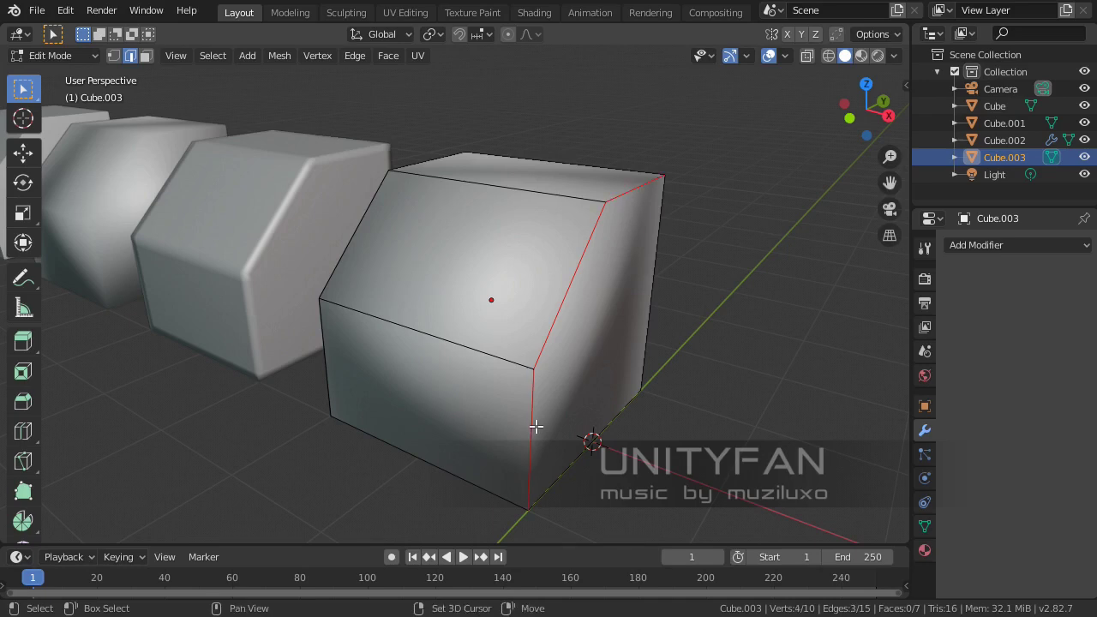
{"action": "left_click", "coordinate": [623, 444], "text": "shift"}
{"action": "middle_click_drag", "start_coordinate": [622, 444], "coordinate": [635, 446]}
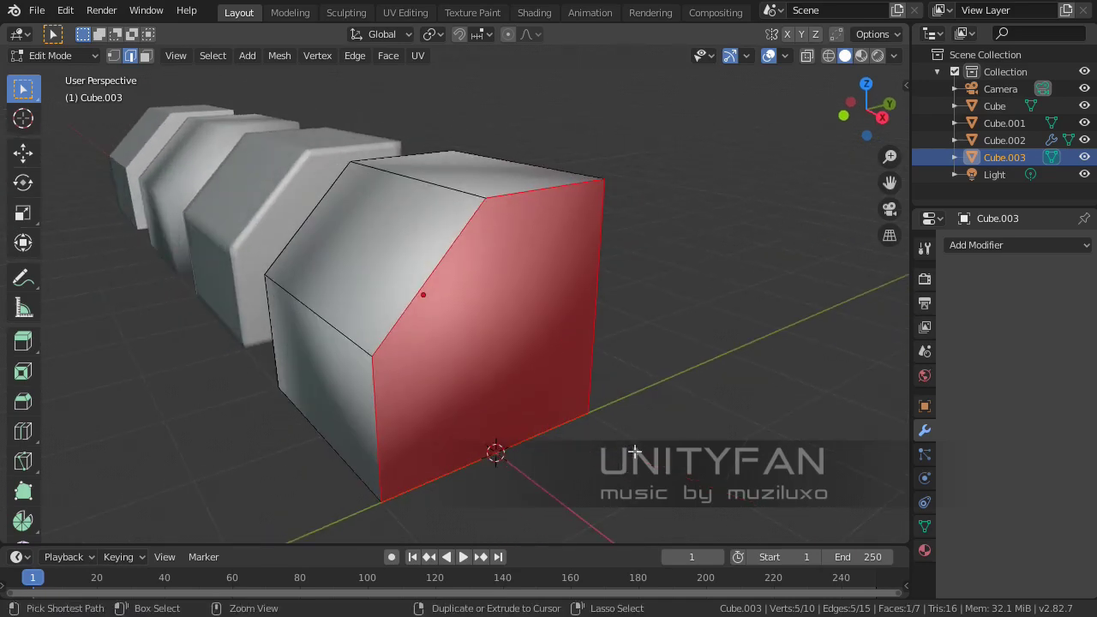
{"action": "key", "text": "ctrl+b"}
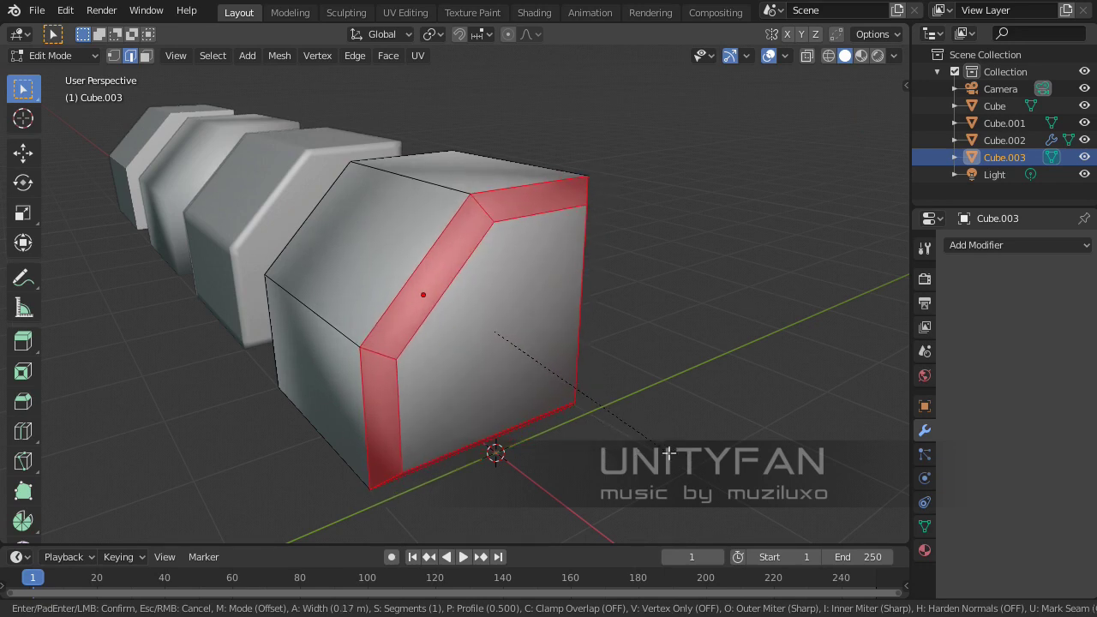
{"action": "left_click", "coordinate": [668, 454]}
Enable a custom profile for the bevel and set its segments to 3
{"action": "left_click", "coordinate": [68, 530]}
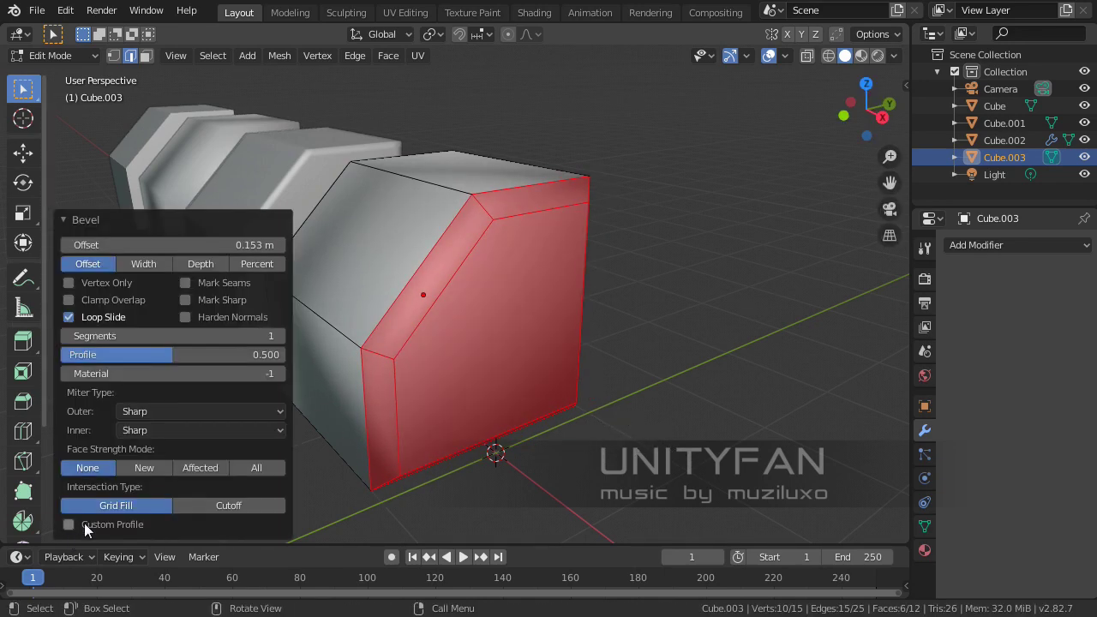
{"action": "middle_click_drag", "start_coordinate": [524, 379], "coordinate": [351, 348]}
{"action": "middle_click_drag", "start_coordinate": [720, 385], "coordinate": [482, 355]}
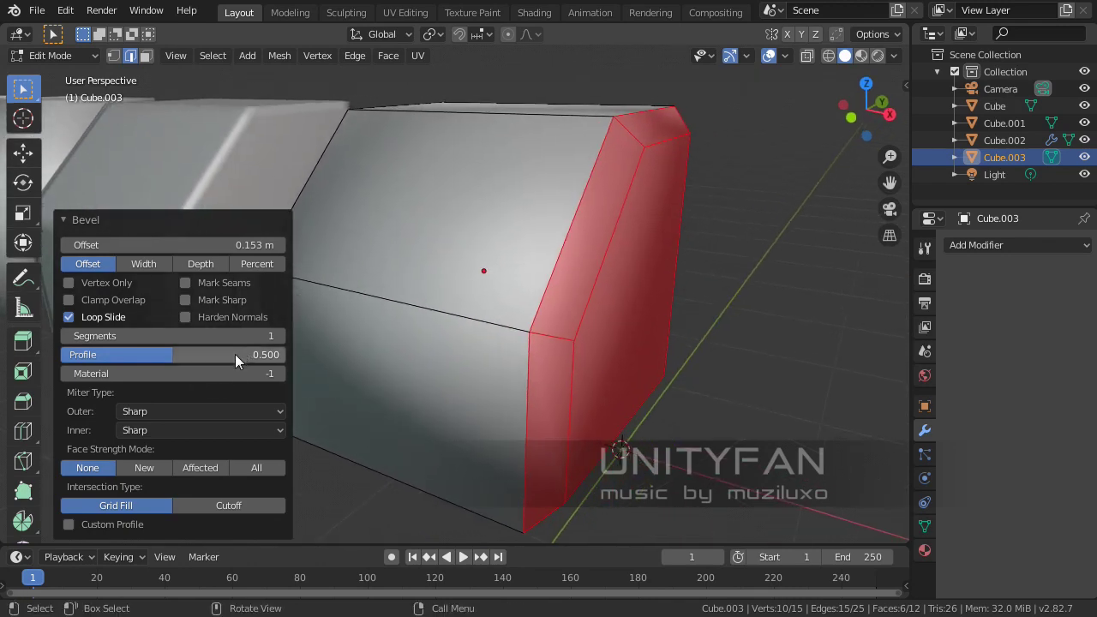
{"action": "left_click", "coordinate": [69, 525]}
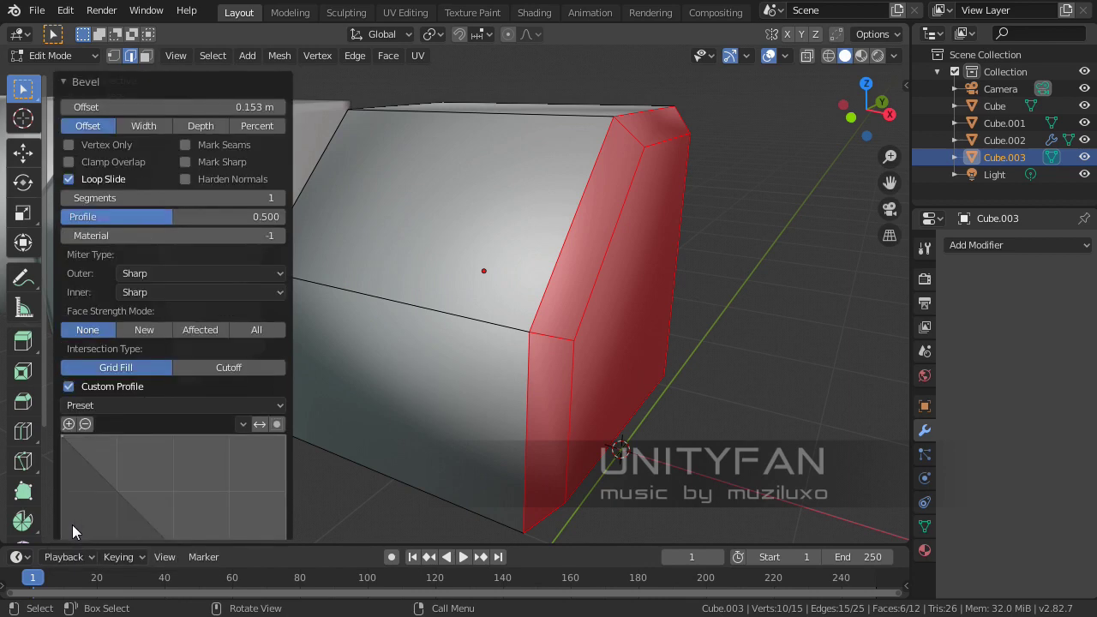
{"action": "left_click", "coordinate": [278, 196]}
{"action": "middle_click_drag", "start_coordinate": [677, 245], "coordinate": [632, 289]}
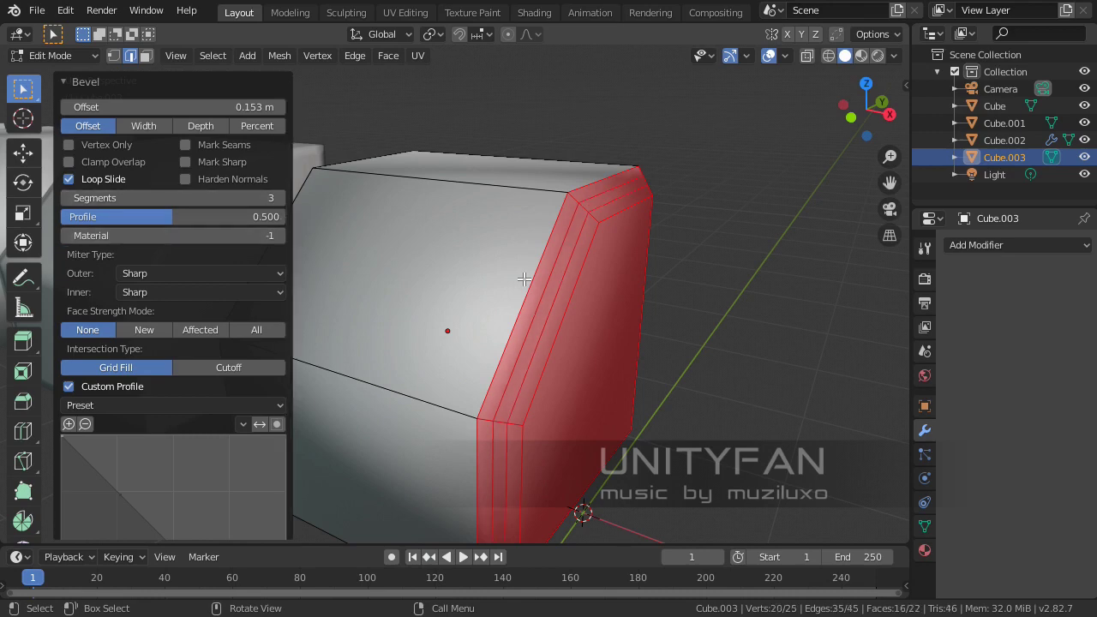
{"action": "middle_click_drag", "start_coordinate": [617, 292], "coordinate": [583, 348]}
Add a control point to the bevel's profile curve at about X 0.428, Y 0.837
{"action": "scroll", "coordinate": [176, 382], "scroll_direction": "down", "scroll_amount": 2}
{"action": "scroll", "coordinate": [175, 382], "scroll_direction": "down", "scroll_amount": 4}
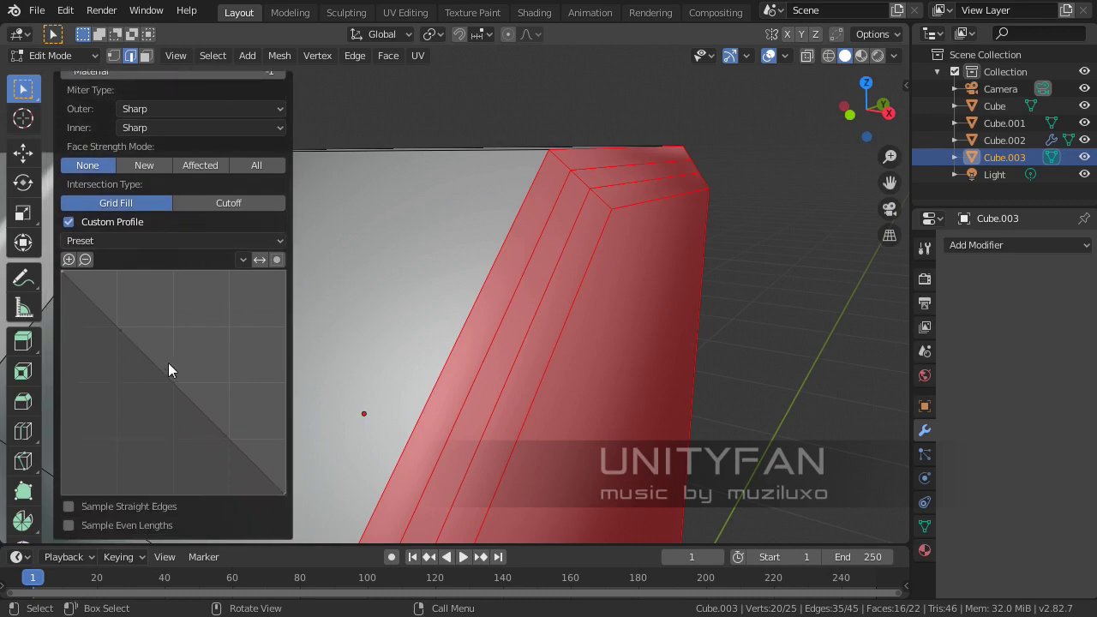
{"action": "left_click_drag", "start_coordinate": [148, 350], "coordinate": [157, 306]}
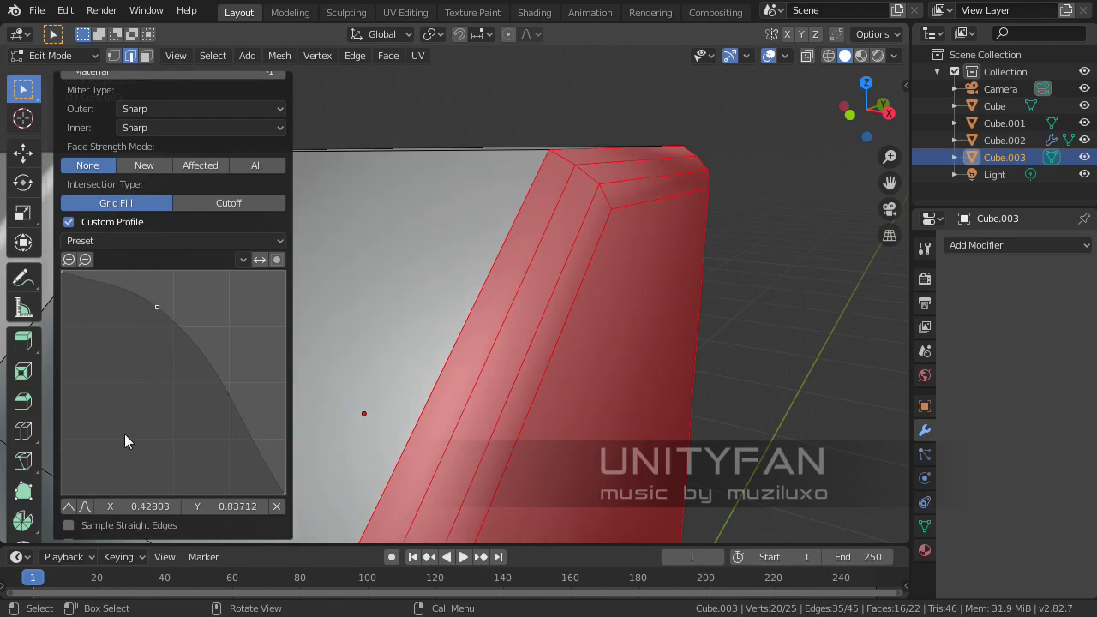
{"action": "middle_click_drag", "start_coordinate": [551, 369], "coordinate": [660, 306]}
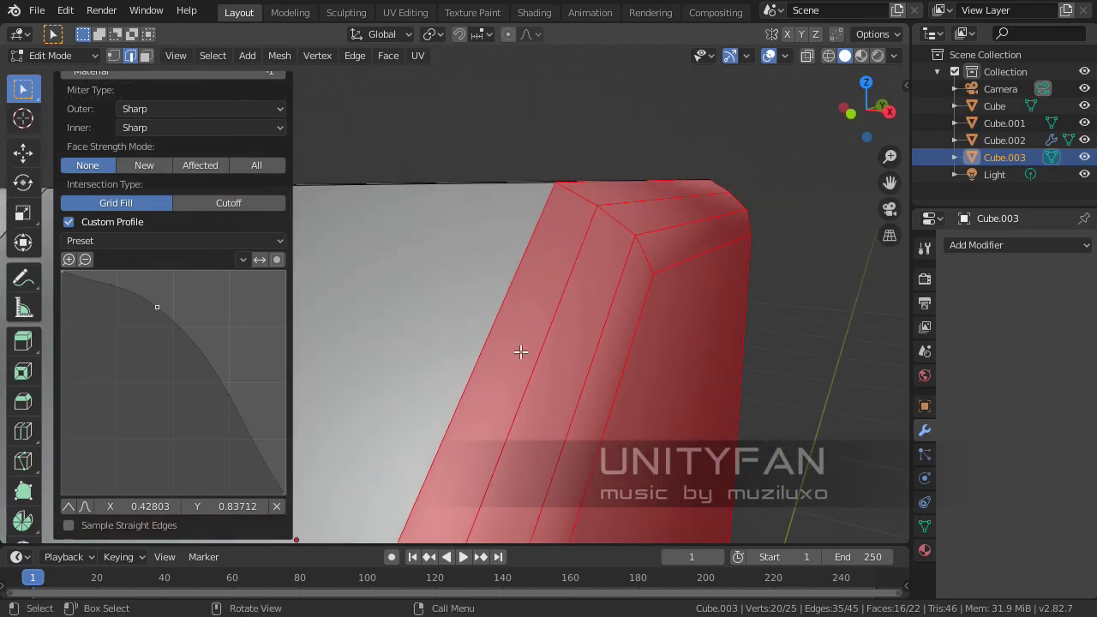
{"action": "middle_click_drag", "start_coordinate": [577, 326], "coordinate": [582, 322]}
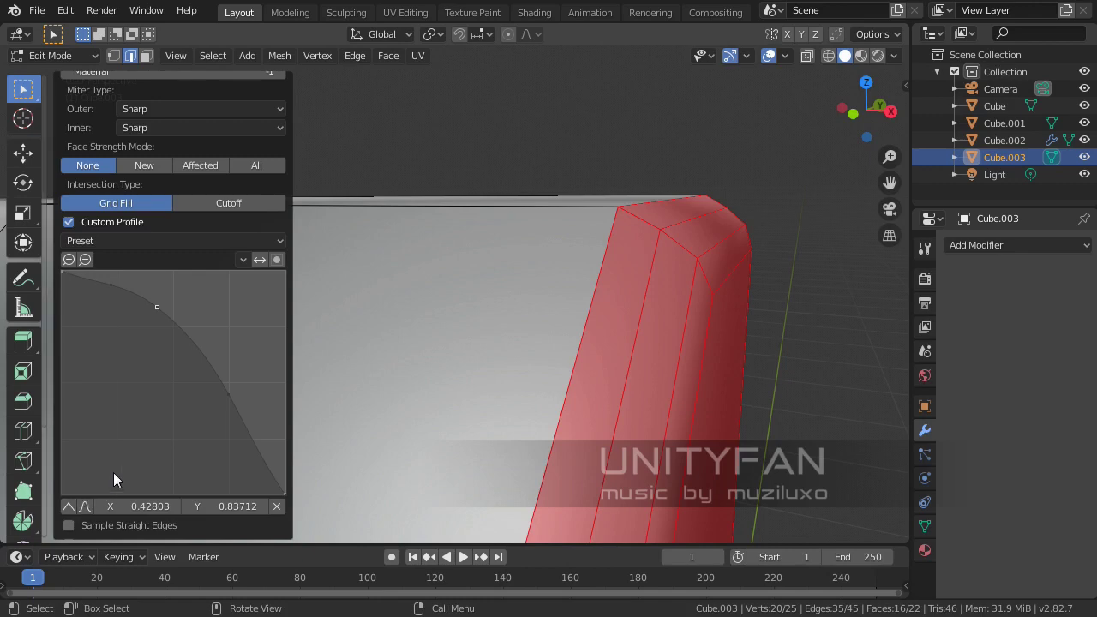
Move the profile point to the graph's upper edge, add a second at about X 1.0, Y 0.587, and give both vector handles
{"action": "left_click", "coordinate": [67, 507]}
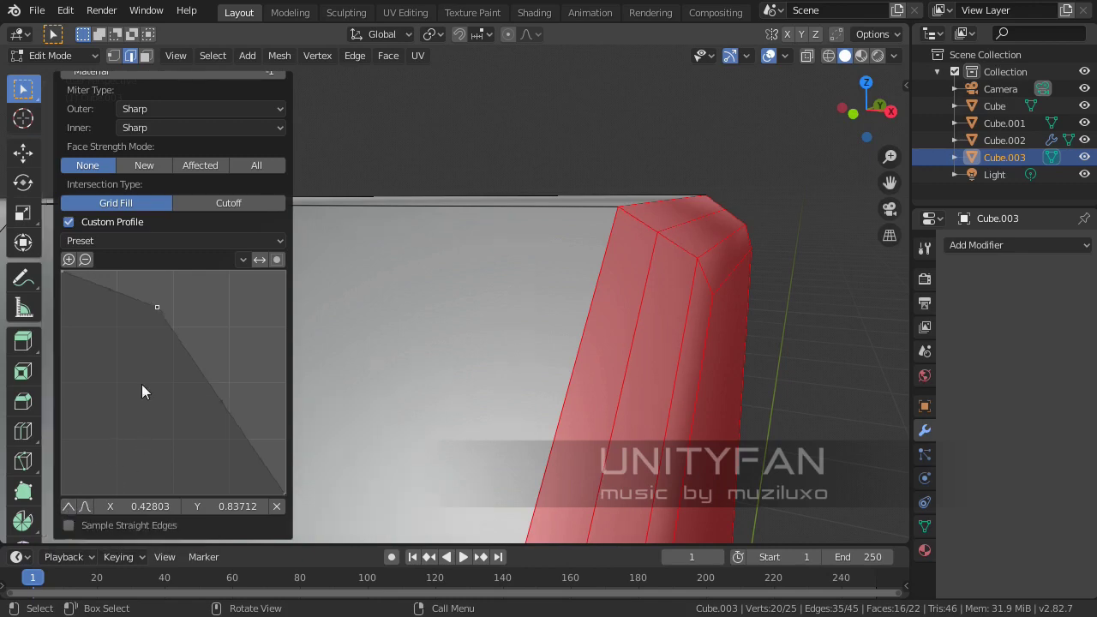
{"action": "left_click_drag", "start_coordinate": [157, 313], "coordinate": [170, 273]}
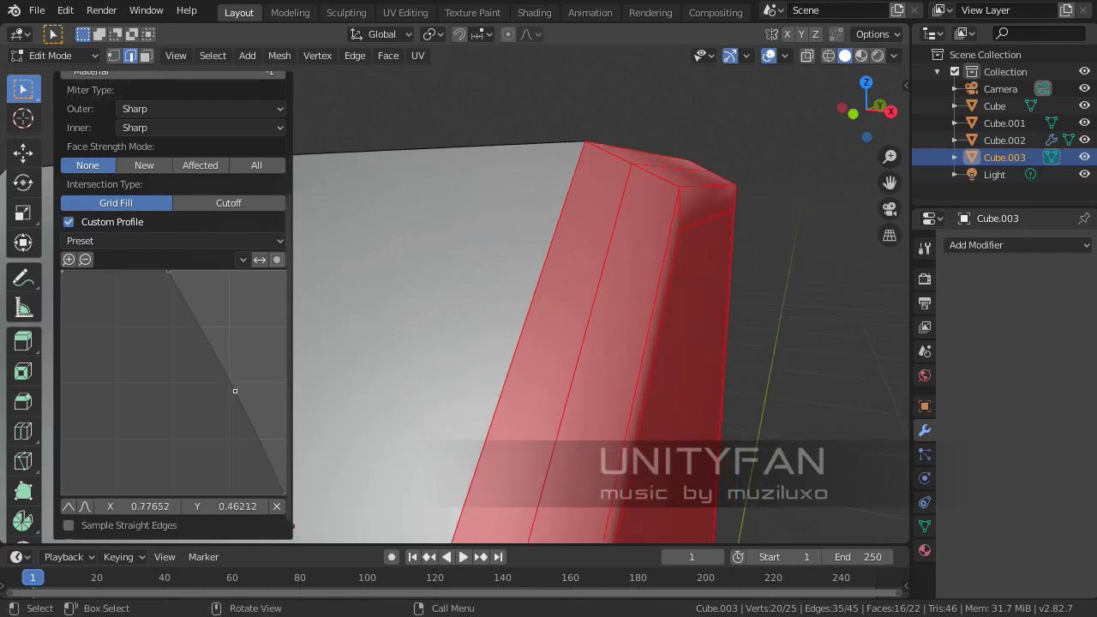
{"action": "left_click_drag", "start_coordinate": [235, 391], "coordinate": [258, 363]}
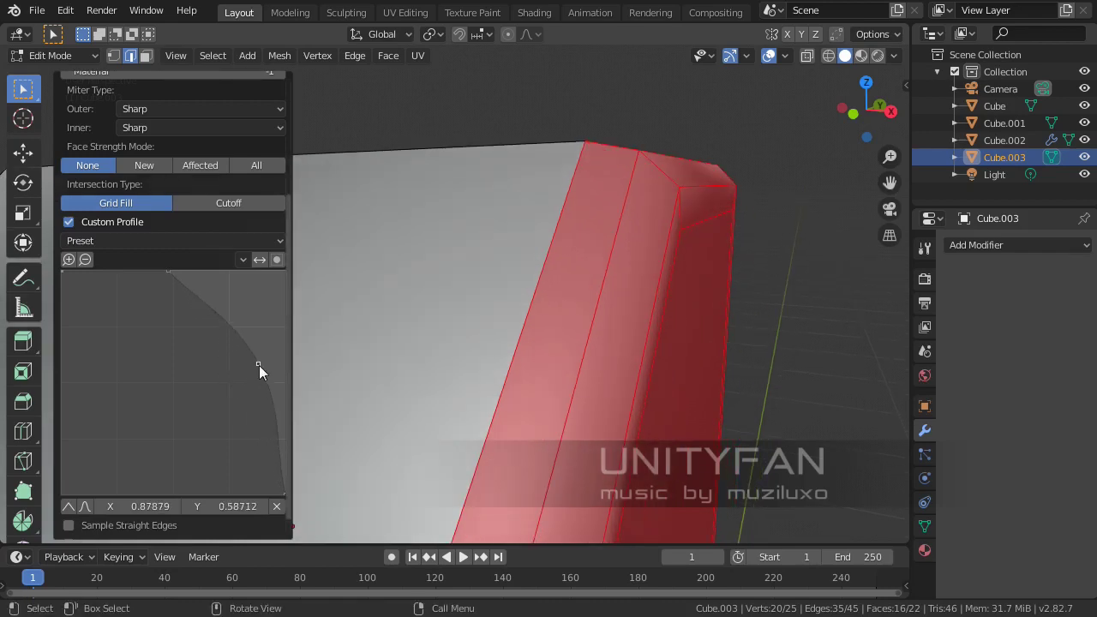
{"action": "left_click", "coordinate": [72, 505]}
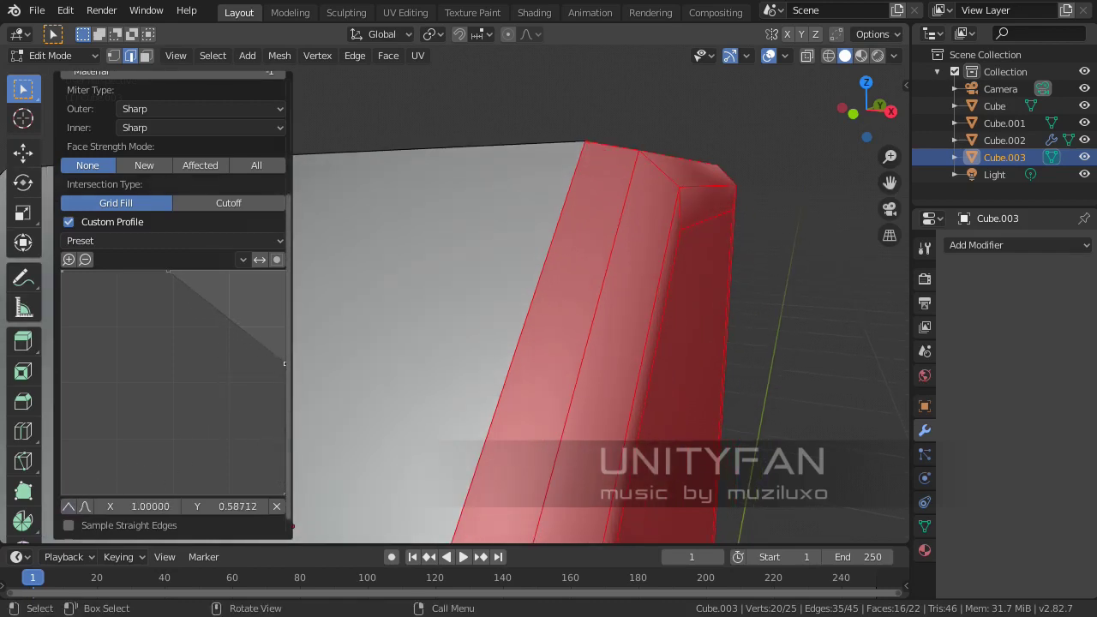
Bevel the boundary edges of the opposite side face with the same three-segment custom profile
{"action": "middle_click_drag", "start_coordinate": [283, 401], "coordinate": [728, 259]}
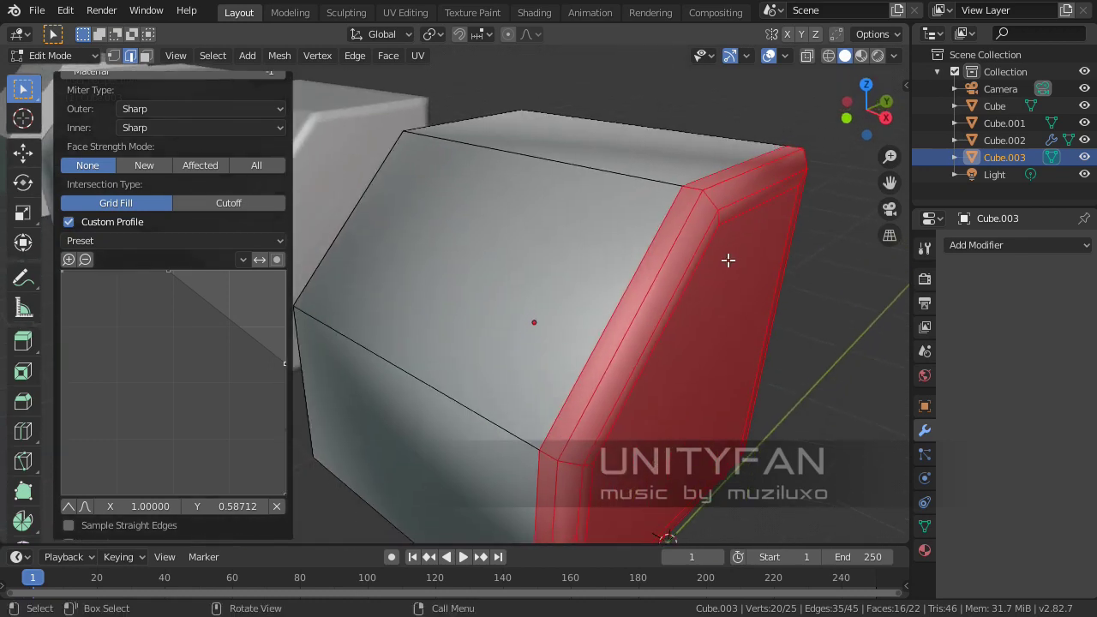
{"action": "scroll", "coordinate": [728, 260], "scroll_direction": "down", "scroll_amount": 2}
{"action": "middle_click_drag", "start_coordinate": [666, 314], "coordinate": [629, 325]}
{"action": "left_click", "coordinate": [720, 333]}
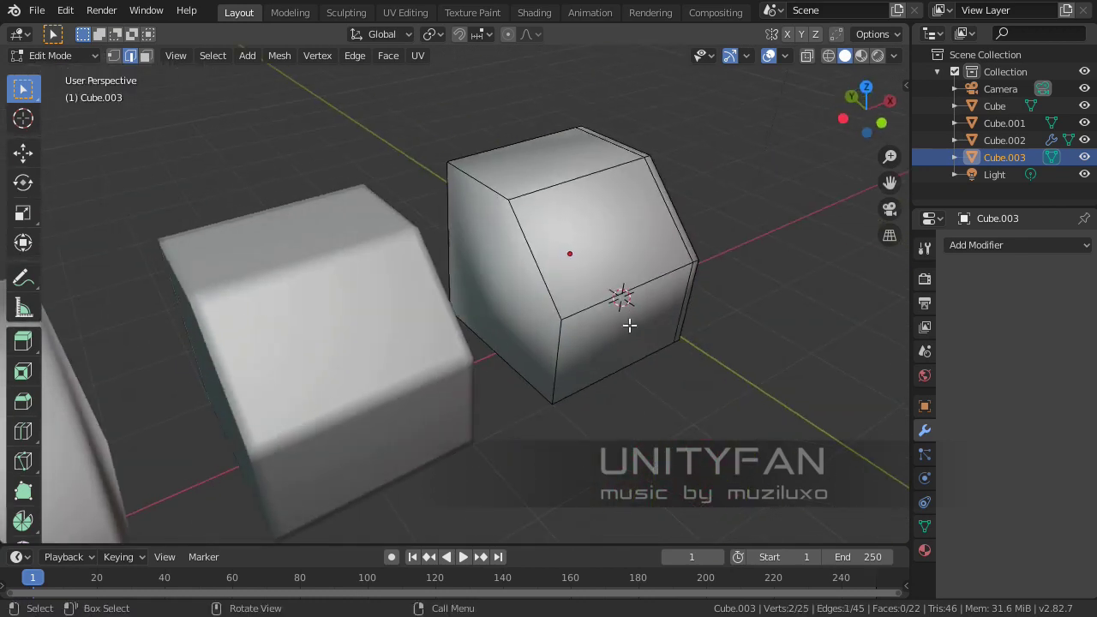
{"action": "scroll", "coordinate": [629, 325], "scroll_direction": "up", "scroll_amount": 2}
{"action": "left_click", "coordinate": [620, 360], "text": "alt"}
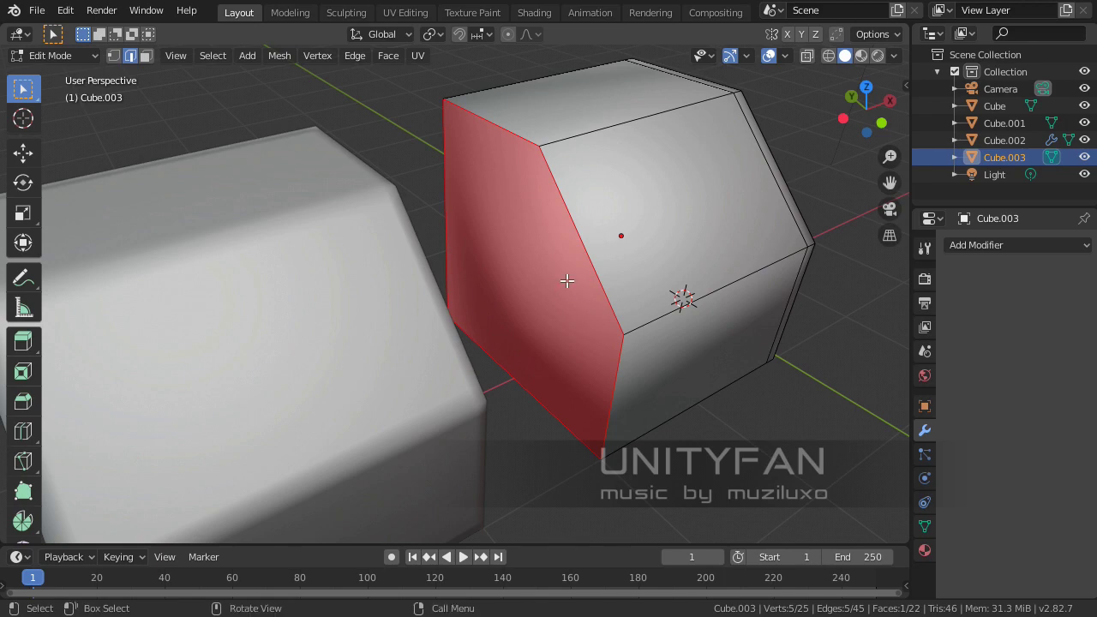
{"action": "middle_click_drag", "start_coordinate": [567, 280], "coordinate": [538, 375]}
{"action": "key", "text": "ctrl+b"}
{"action": "left_click", "coordinate": [549, 302]}
{"action": "key", "text": "Tab"}
{"action": "key", "text": "Tab"}
Select all the edge loops running between the two bevelled side faces and bevel them about 0.109 m with the three-segment custom profile
{"action": "left_click", "coordinate": [487, 330]}
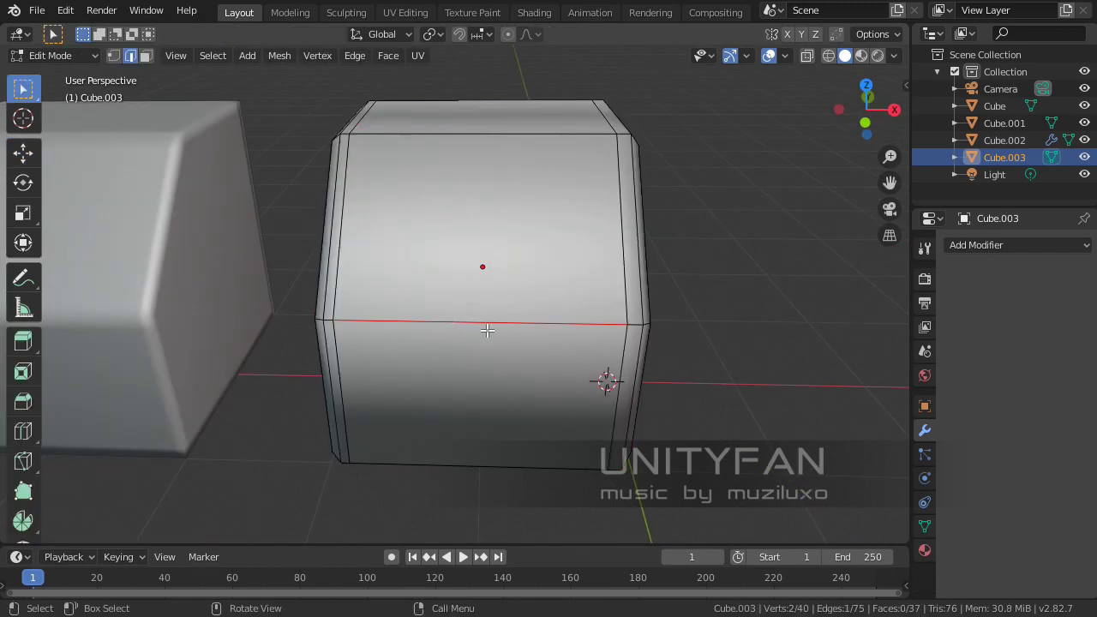
{"action": "middle_click_drag", "start_coordinate": [487, 330], "coordinate": [487, 275]}
{"action": "left_click", "coordinate": [455, 203], "text": "alt+shift"}
{"action": "middle_click_drag", "start_coordinate": [454, 204], "coordinate": [485, 189]}
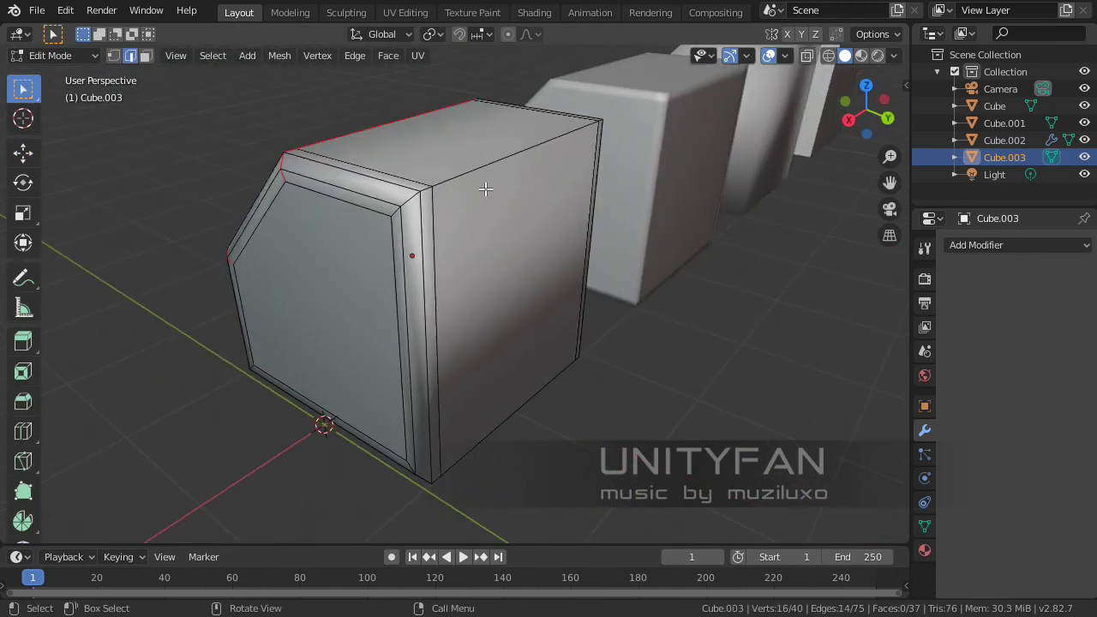
{"action": "middle_click_drag", "start_coordinate": [494, 349], "coordinate": [510, 390]}
{"action": "middle_click_drag", "start_coordinate": [392, 436], "coordinate": [563, 408]}
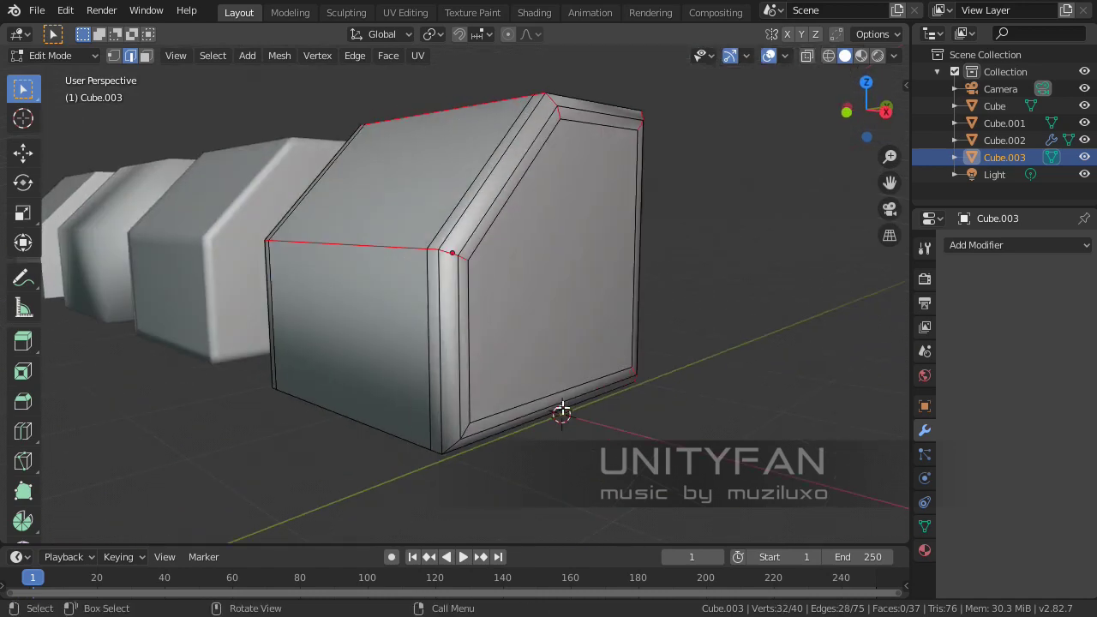
{"action": "middle_click_drag", "start_coordinate": [481, 359], "coordinate": [456, 426], "text": "shift"}
{"action": "scroll", "coordinate": [456, 426], "scroll_direction": "up", "scroll_amount": 2}
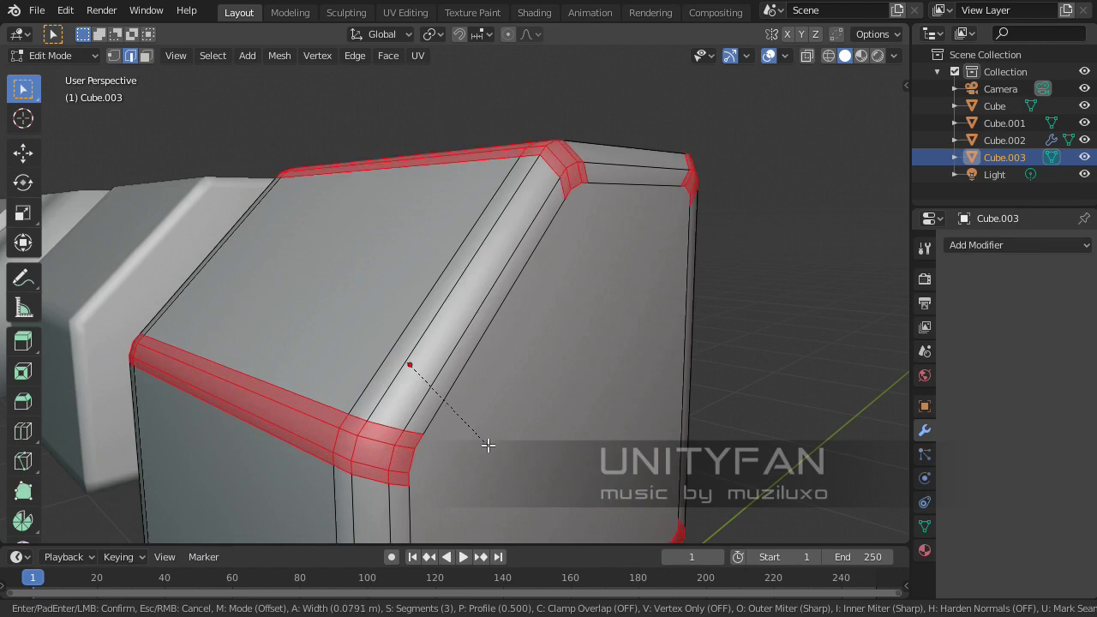
{"action": "left_click", "coordinate": [495, 446]}
{"action": "middle_click_drag", "start_coordinate": [489, 375], "coordinate": [480, 397]}
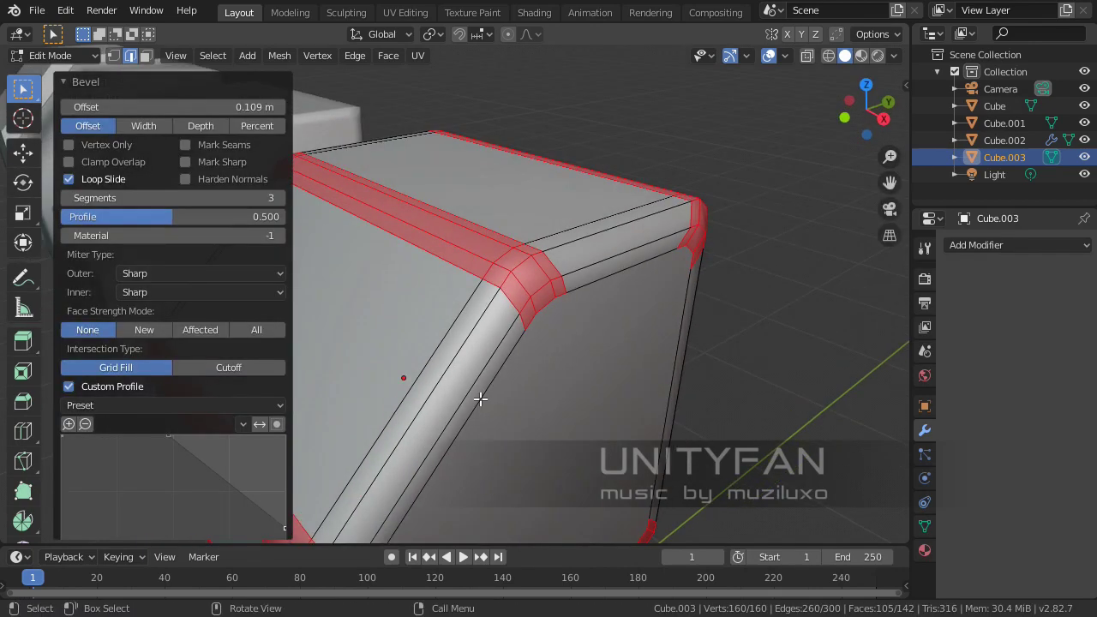
Return to Object Mode and select the fully bevelled cube, examining the smooth shading along its edges up close
{"action": "key", "text": "Tab"}
{"action": "left_click", "coordinate": [706, 351]}
{"action": "middle_click_drag", "start_coordinate": [706, 351], "coordinate": [512, 301]}
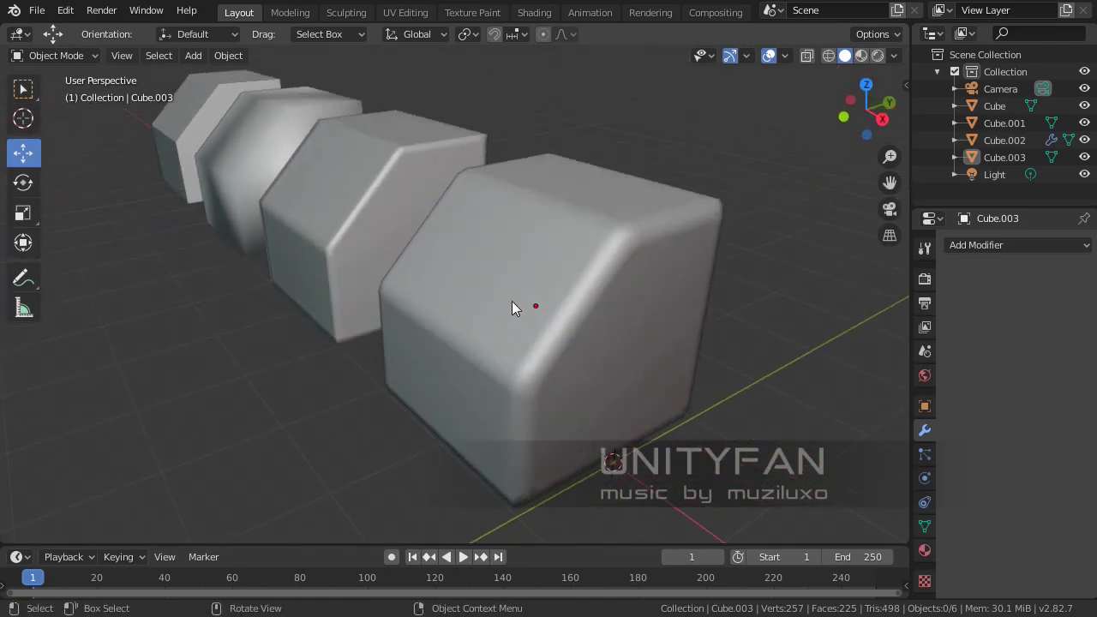
{"action": "left_click", "coordinate": [513, 304]}
{"action": "scroll", "coordinate": [523, 338], "scroll_direction": "up", "scroll_amount": 3}
{"action": "middle_click_drag", "start_coordinate": [530, 360], "coordinate": [468, 318]}
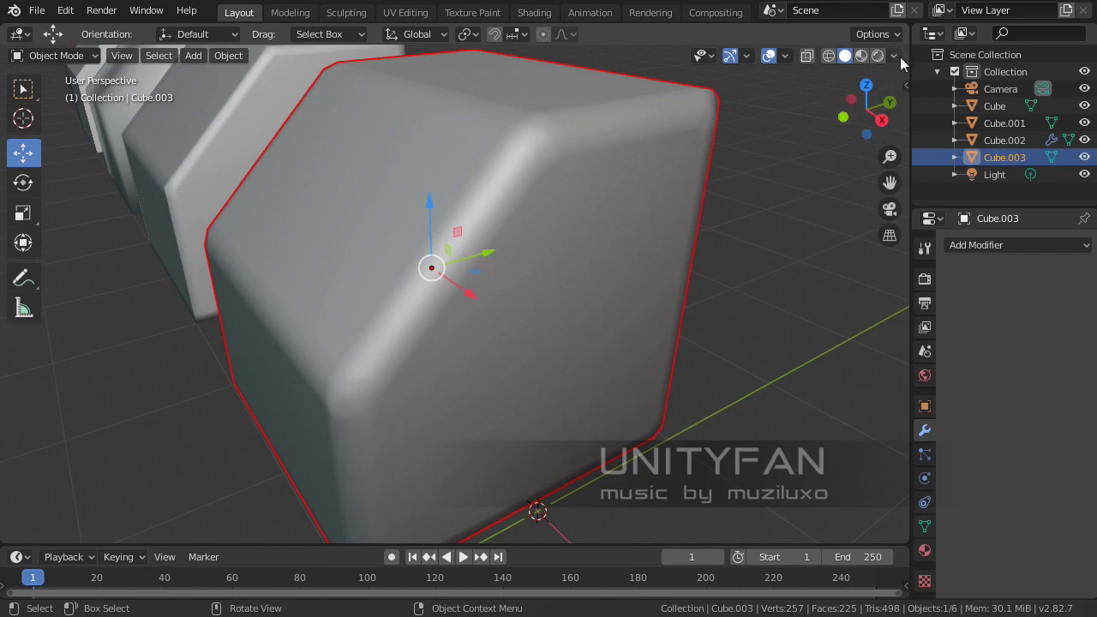
Change the viewport MatCap to the glossy dark red sphere and clear the object selection
{"action": "left_click", "coordinate": [898, 56]}
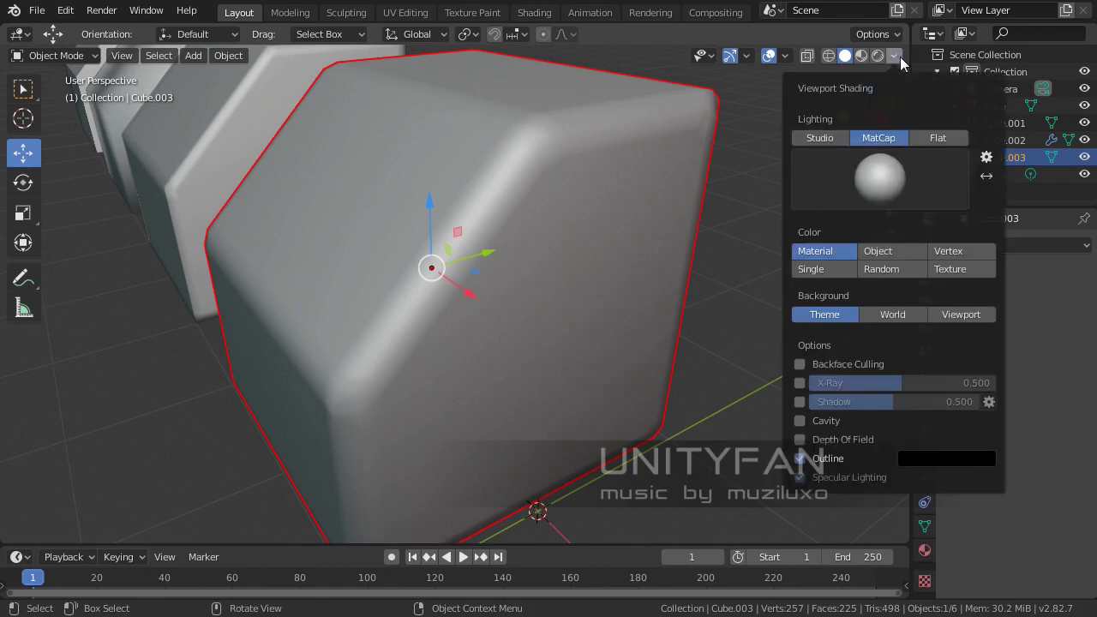
{"action": "left_click", "coordinate": [875, 188]}
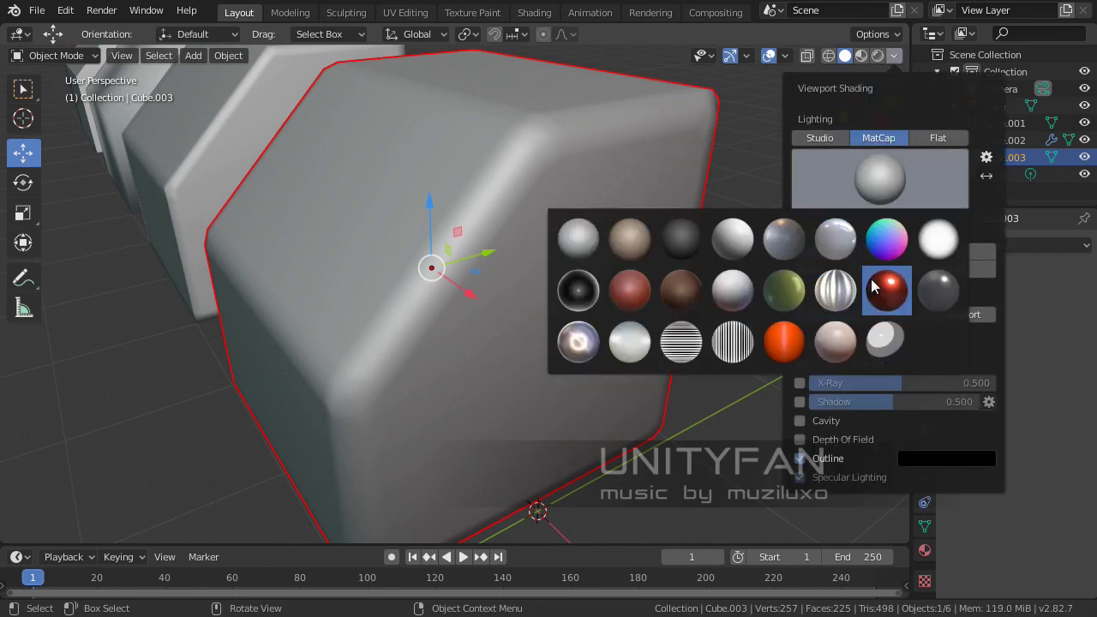
{"action": "left_click", "coordinate": [876, 287]}
{"action": "mouse_move", "coordinate": [629, 338]}
{"action": "middle_mouse_down"}
{"action": "mouse_move", "coordinate": [443, 319]}
{"action": "mouse_move", "coordinate": [408, 302]}
{"action": "mouse_move", "coordinate": [612, 313]}
{"action": "mouse_move", "coordinate": [737, 377]}
{"action": "mouse_move", "coordinate": [672, 372]}
{"action": "mouse_move", "coordinate": [693, 360]}
{"action": "mouse_move", "coordinate": [661, 380]}
{"action": "mouse_move", "coordinate": [660, 399]}
{"action": "mouse_move", "coordinate": [625, 374]}
{"action": "mouse_move", "coordinate": [693, 387]}
{"action": "mouse_move", "coordinate": [519, 299]}
{"action": "mouse_move", "coordinate": [519, 386]}
{"action": "mouse_move", "coordinate": [570, 347]}
{"action": "mouse_move", "coordinate": [660, 340]}
{"action": "mouse_move", "coordinate": [725, 421]}
{"action": "mouse_move", "coordinate": [618, 352]}
{"action": "mouse_move", "coordinate": [563, 301]}
{"action": "mouse_move", "coordinate": [597, 271]}
{"action": "mouse_move", "coordinate": [540, 282]}
{"action": "mouse_move", "coordinate": [483, 274]}
{"action": "mouse_move", "coordinate": [523, 299]}
{"action": "mouse_move", "coordinate": [449, 318]}
{"action": "mouse_move", "coordinate": [205, 219]}
{"action": "mouse_move", "coordinate": [423, 251]}
{"action": "mouse_move", "coordinate": [406, 337]}
{"action": "mouse_move", "coordinate": [528, 345]}
{"action": "mouse_move", "coordinate": [443, 303]}
{"action": "middle_mouse_up"}
{"action": "left_click", "coordinate": [749, 382]}
Isolate the newly bevelled cube in local view, deselect it and examine the highlights across its faces and bevels from several angles
{"action": "left_click", "coordinate": [444, 303]}
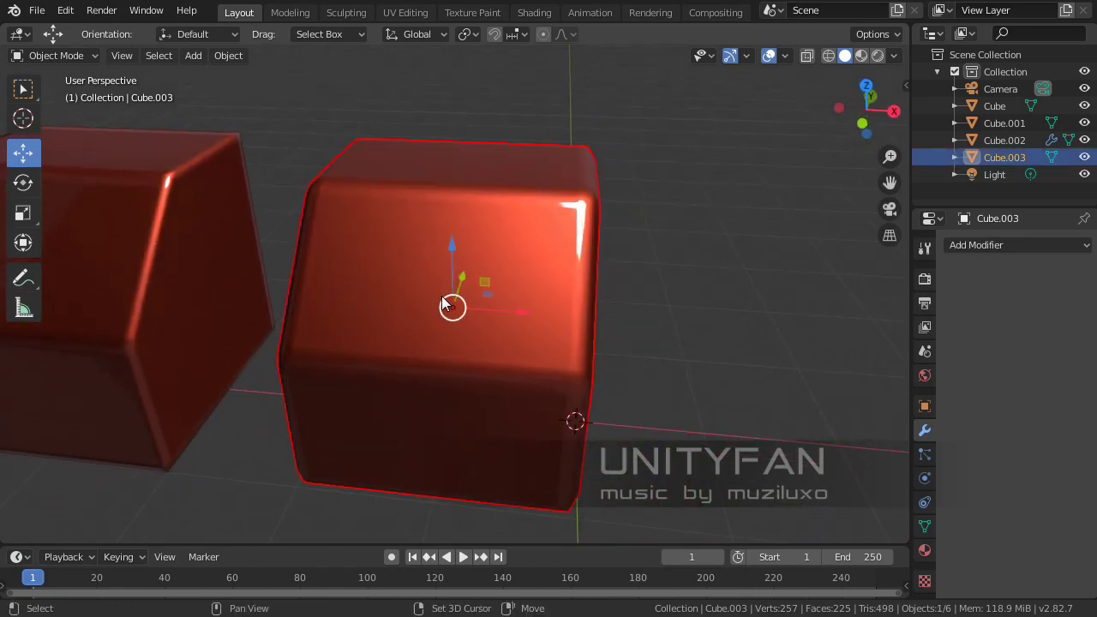
{"action": "key", "text": "KP_Divide"}
{"action": "left_click", "coordinate": [577, 355]}
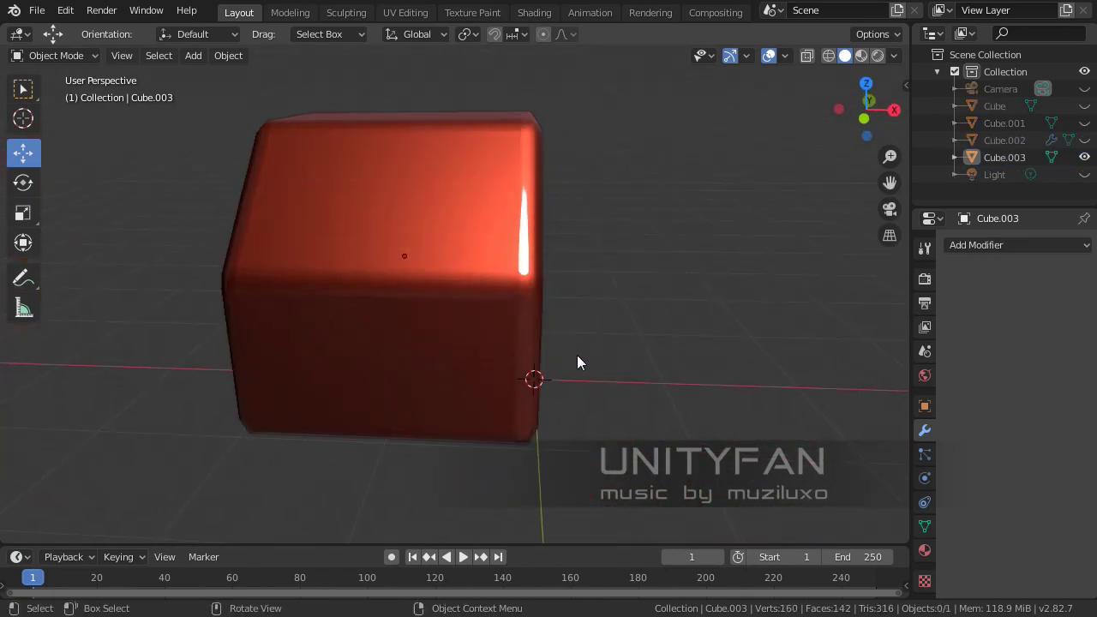
{"action": "middle_click_drag", "start_coordinate": [577, 355], "coordinate": [650, 358]}
{"action": "left_click", "coordinate": [543, 326]}
{"action": "left_click", "coordinate": [727, 385]}
{"action": "middle_click_drag", "start_coordinate": [727, 386], "coordinate": [541, 385]}
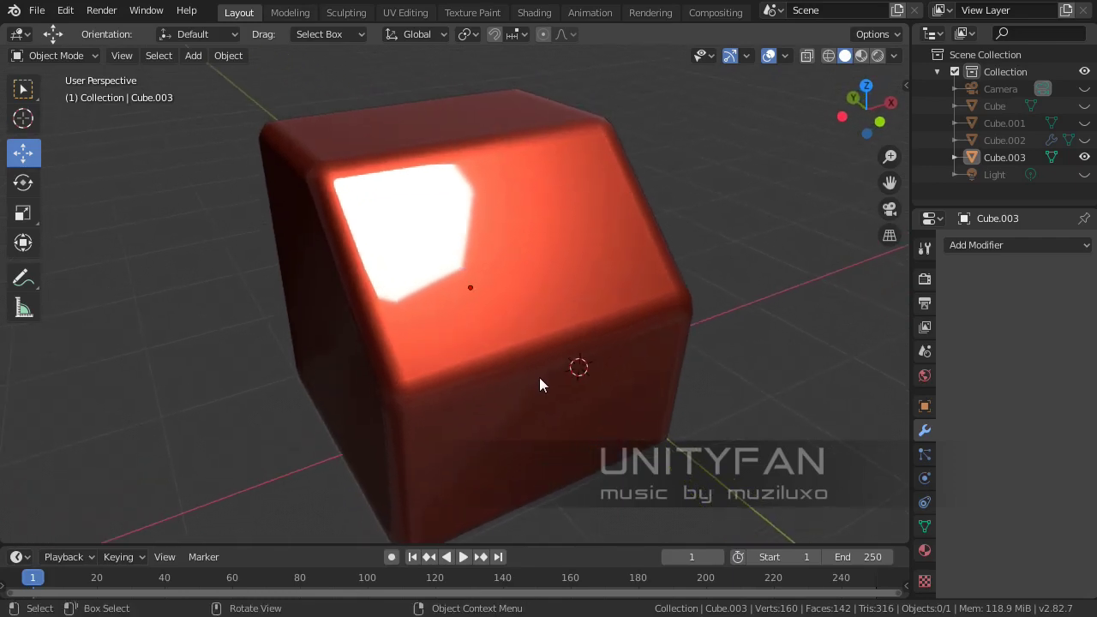
{"action": "scroll", "coordinate": [533, 373], "scroll_direction": "up", "scroll_amount": 1}
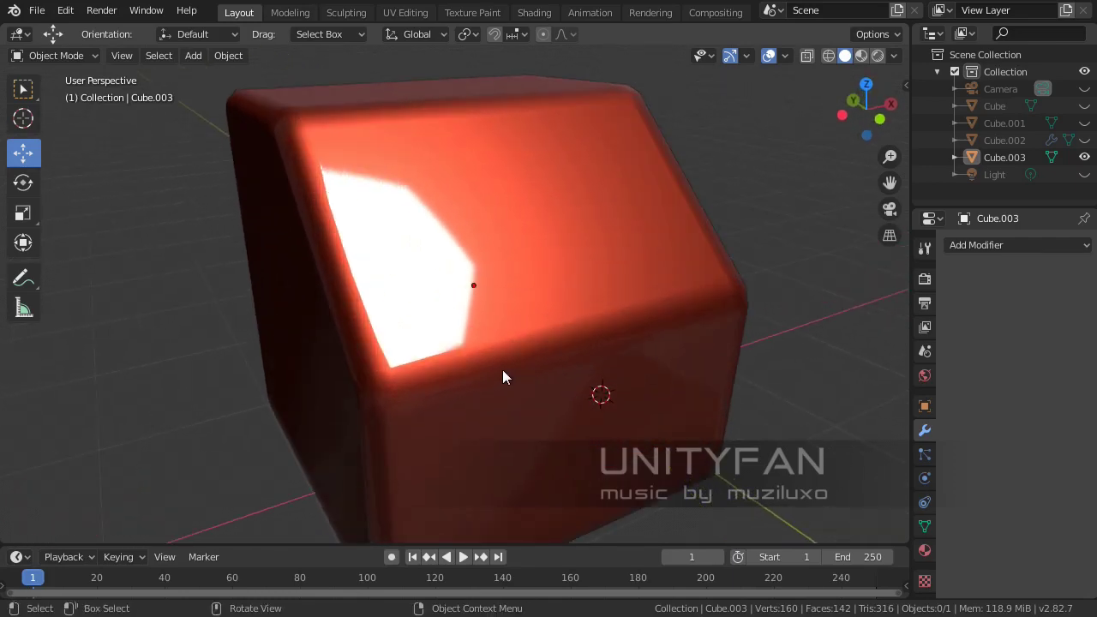
{"action": "middle_click_drag", "start_coordinate": [498, 360], "coordinate": [599, 392]}
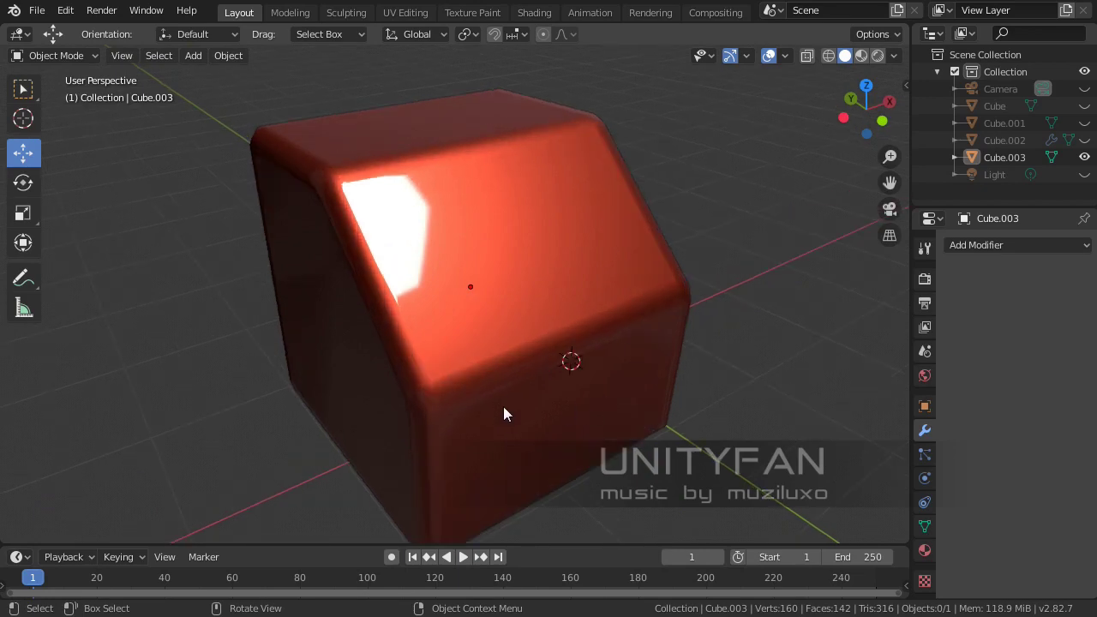